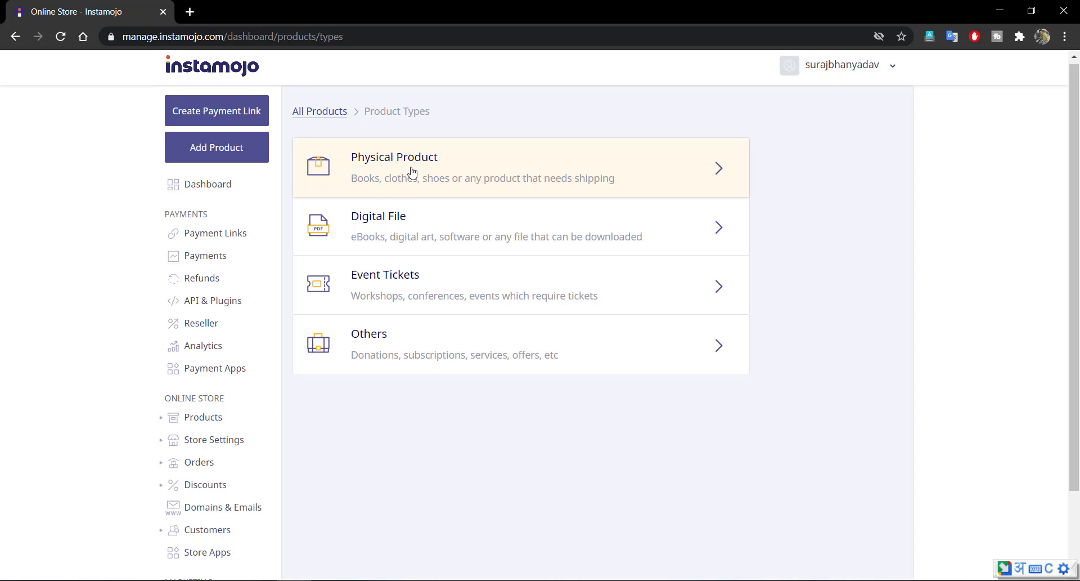
Start a new Digital File product and upload the PDF "Exam Questions Railway NTPC 100 Questions" from the Desktop.
click(422, 230)
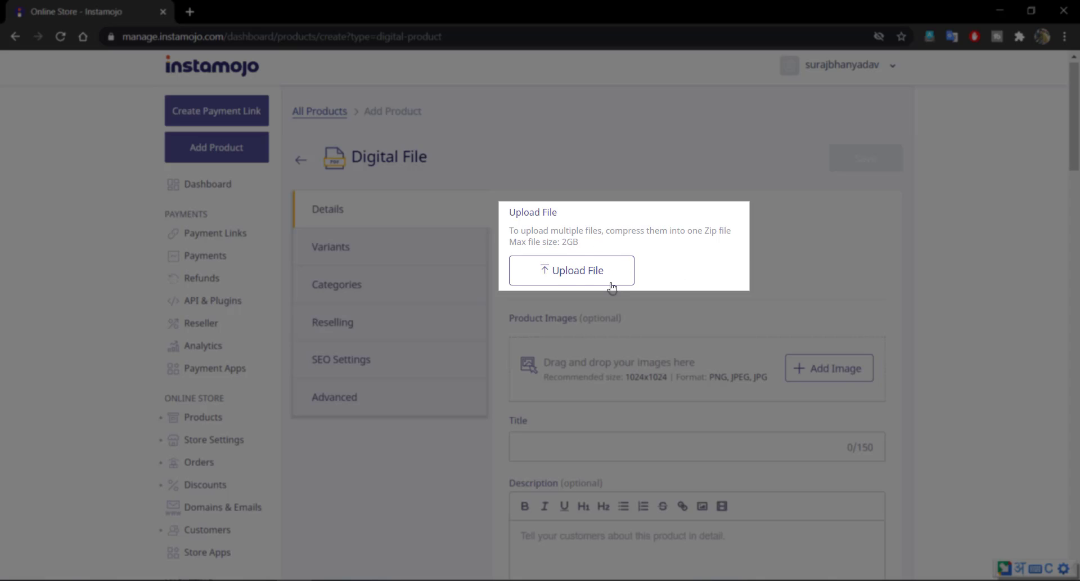
click(563, 275)
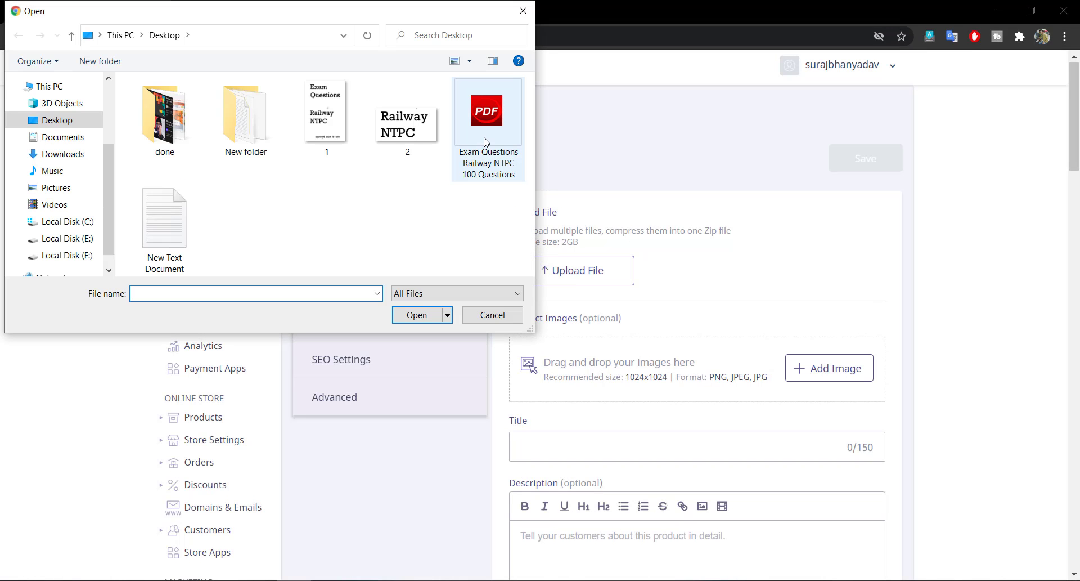
double_click(486, 129)
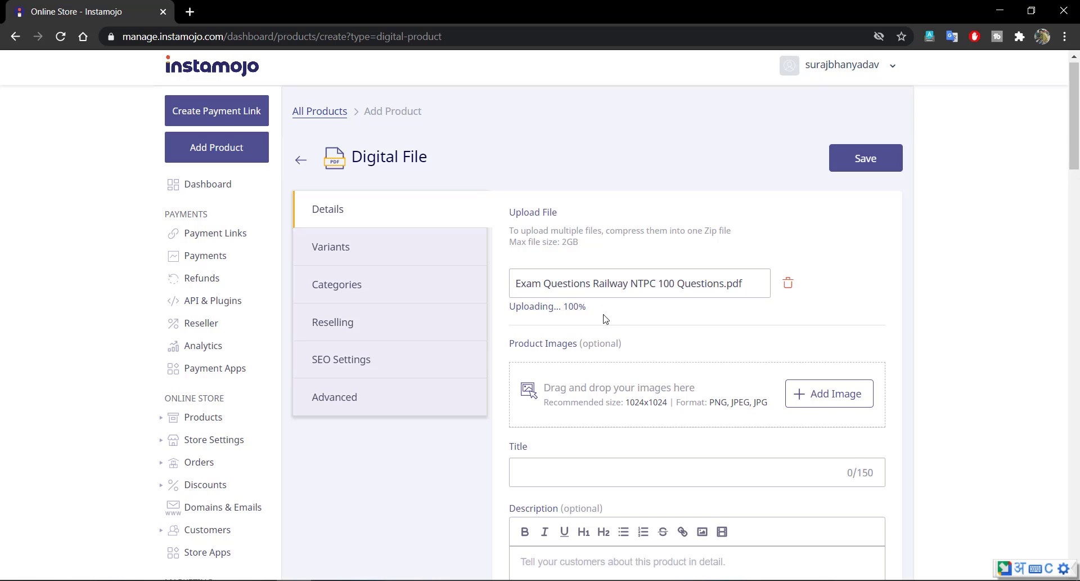
Add the Desktop images 1 and 2 as the product images, with image 1 first.
scroll(839, 272, down, 2)
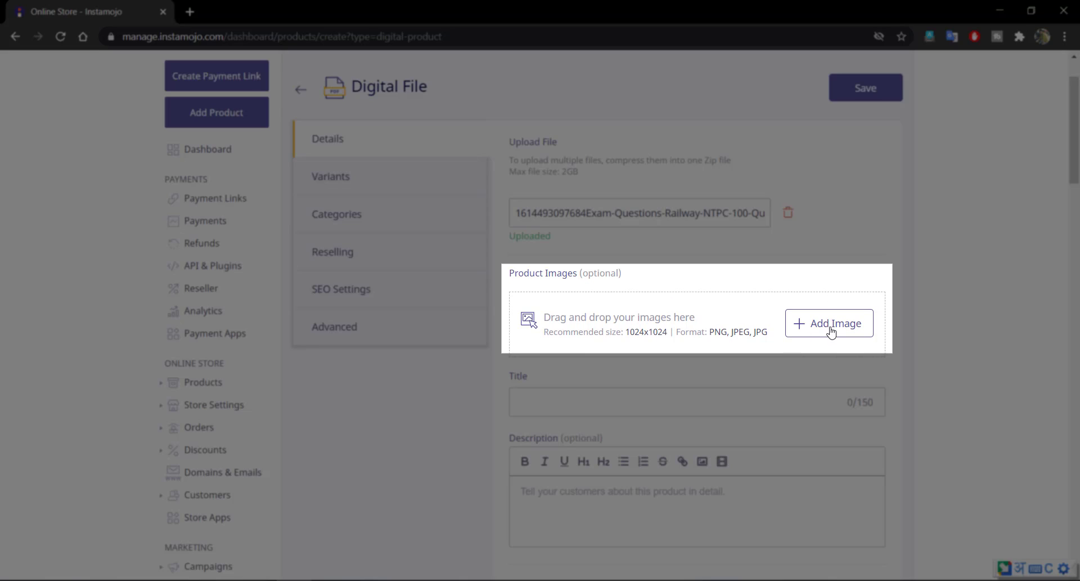
click(832, 332)
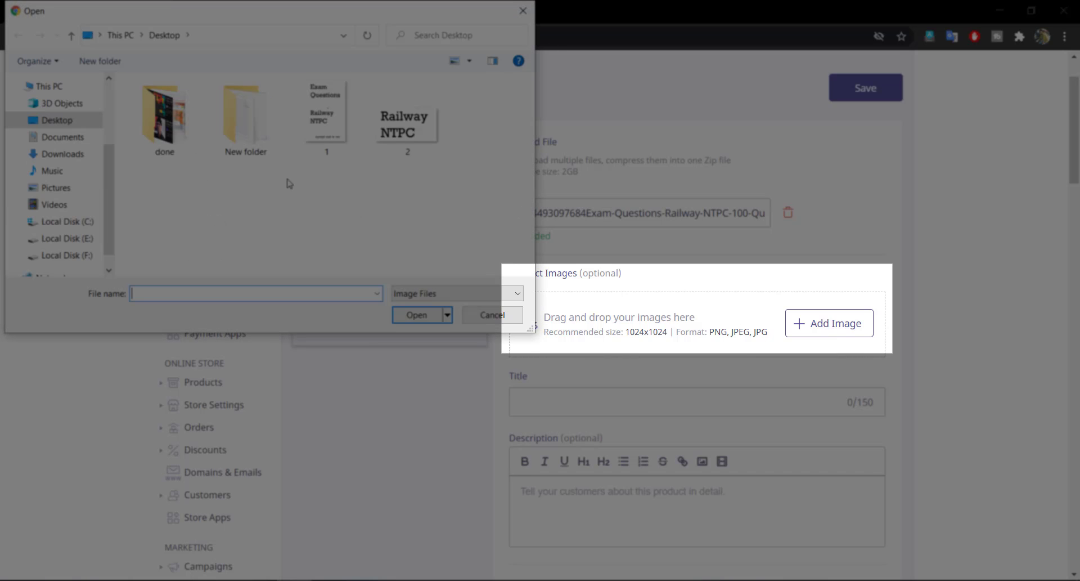
double_click(324, 129)
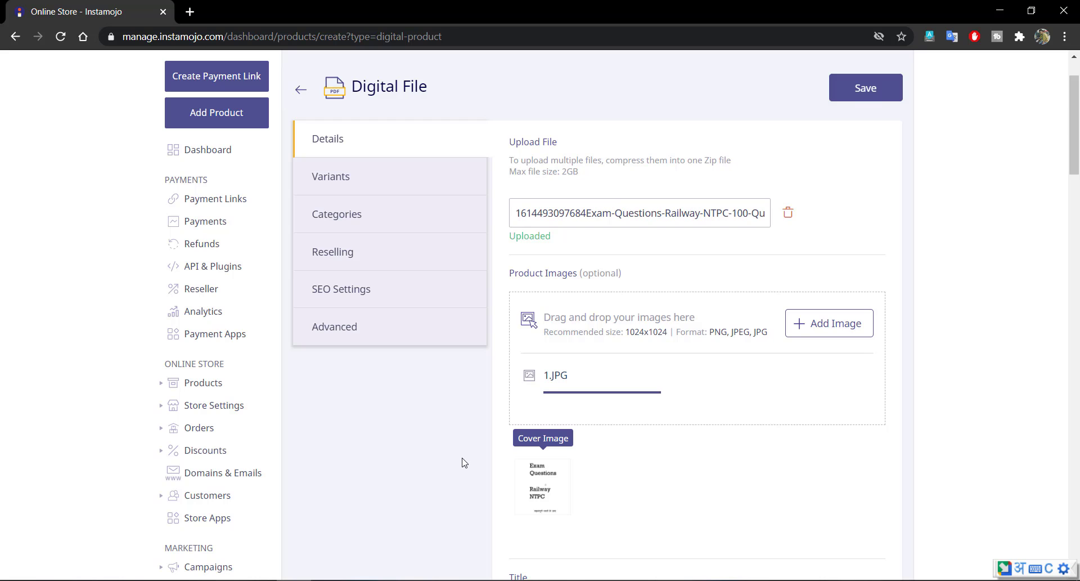
scroll(463, 461, down, 3)
click(795, 184)
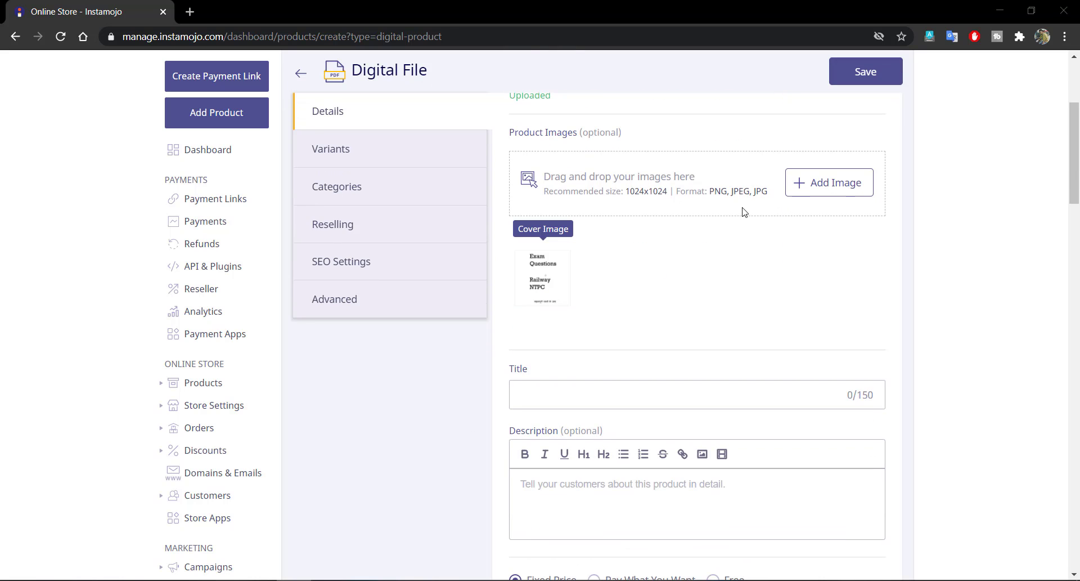
double_click(407, 124)
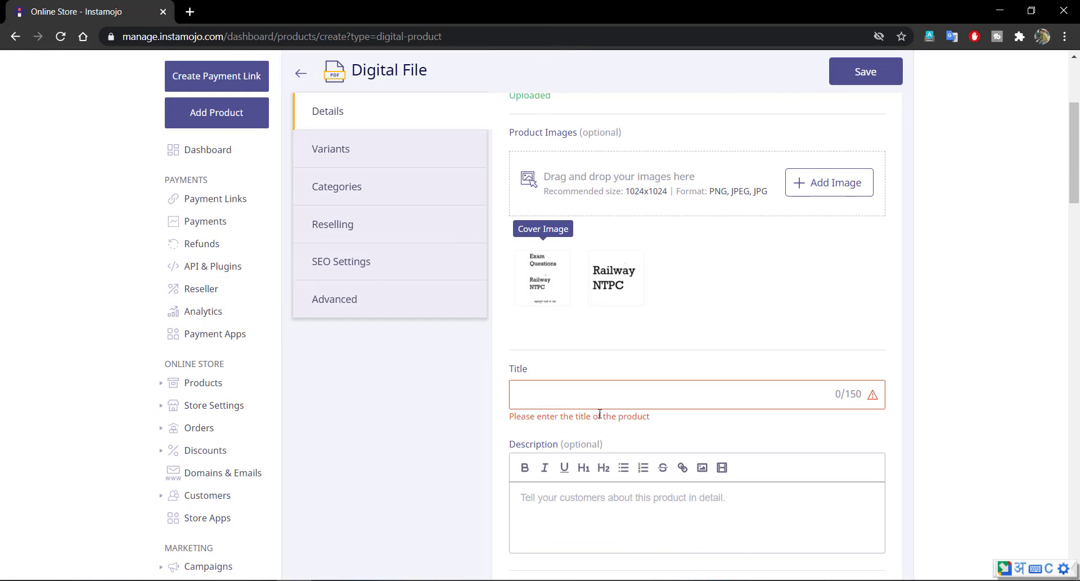
Enter "Exam Questions Railway NTPC 100 Questions" as the product title and as the first line of the description.
click(542, 404)
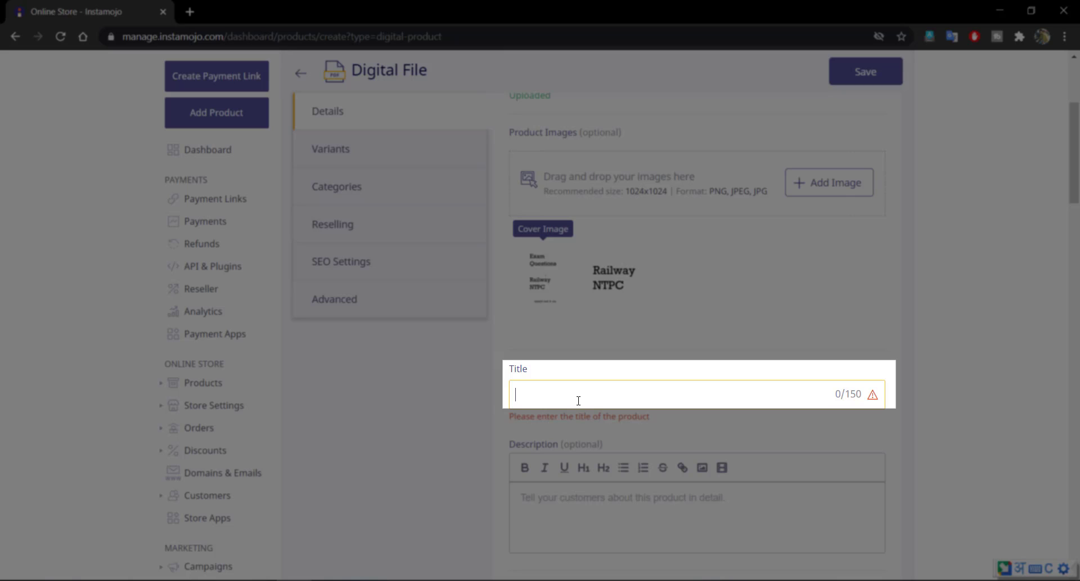
text(Exam Questions Railway NTPC 100 Questions)
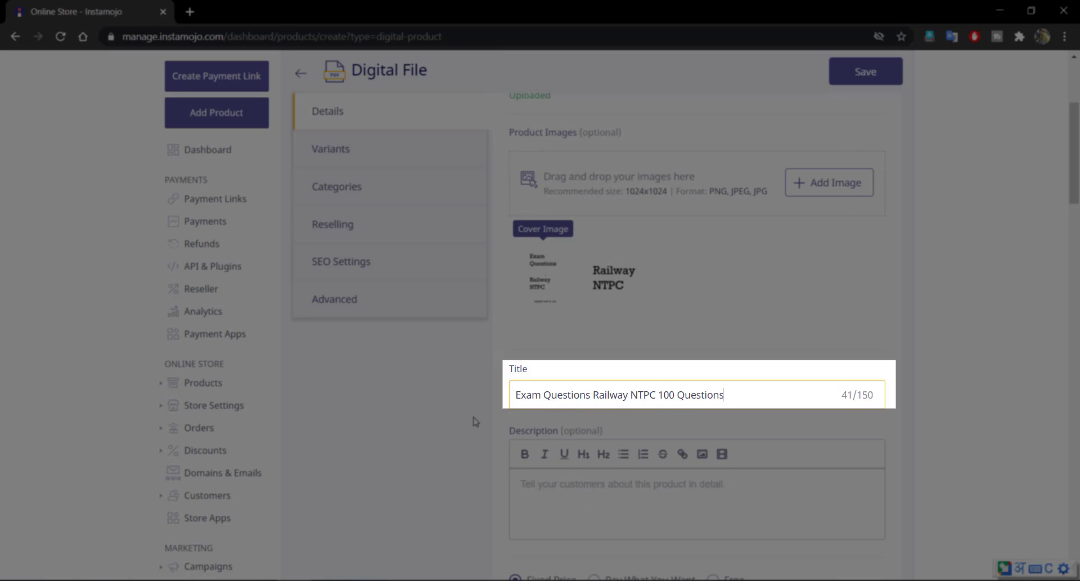
scroll(730, 444, down, 1)
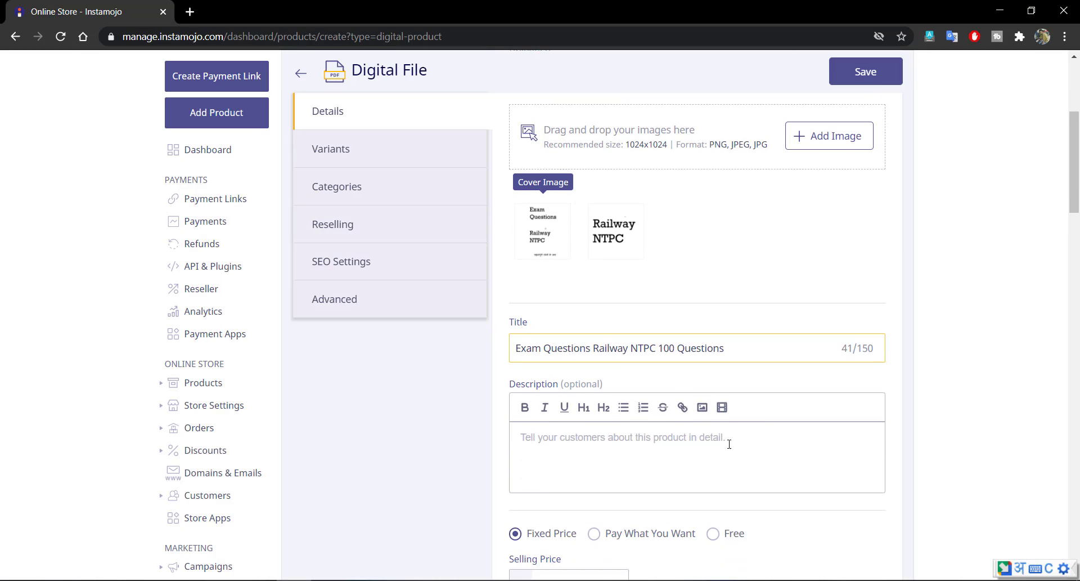
click(582, 435)
text(Exam Questions Railway NTPC 100 Questions)
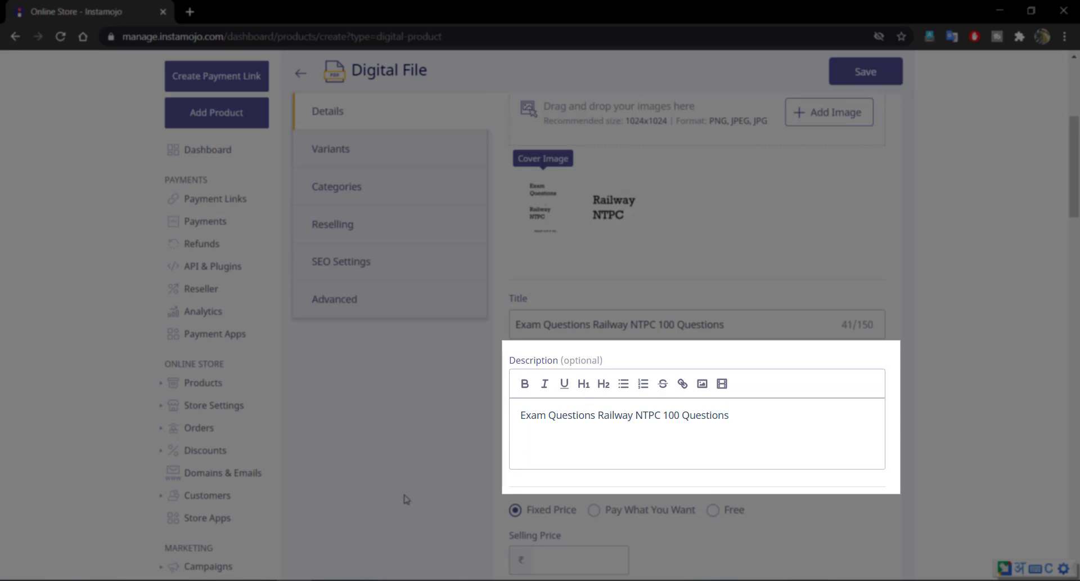
Paste the prepared notes, payment and terms text from Notepad below the description's first line and remove the extra blank lines.
key(alt+Tab)
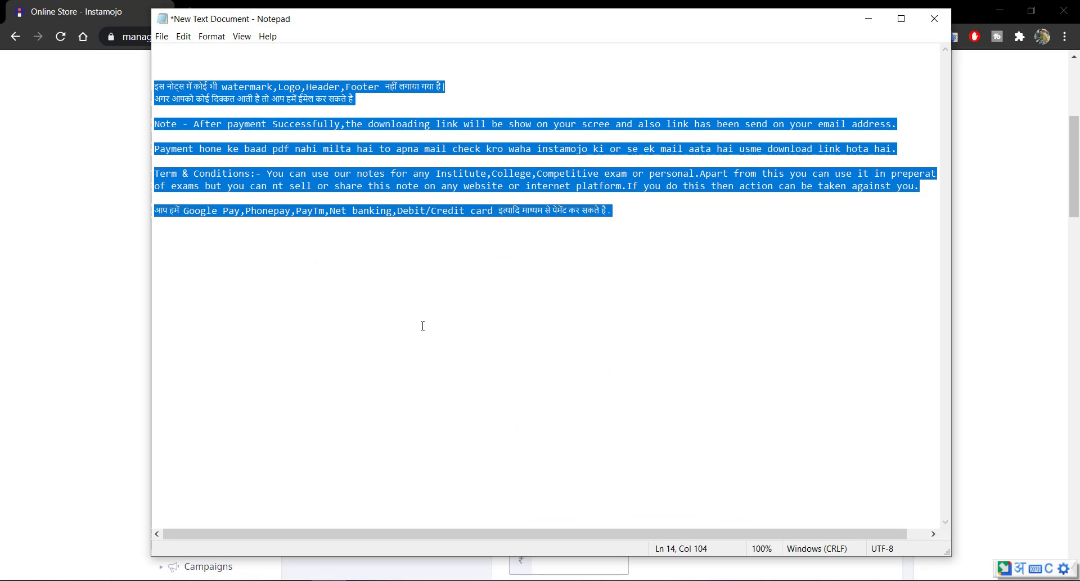
click(871, 18)
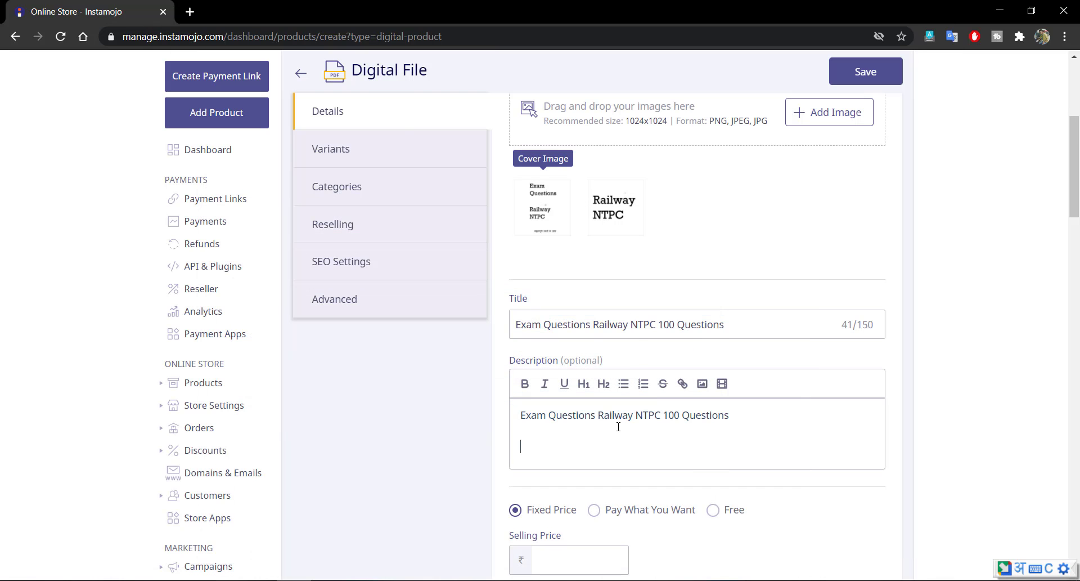
key(ctrl+v)
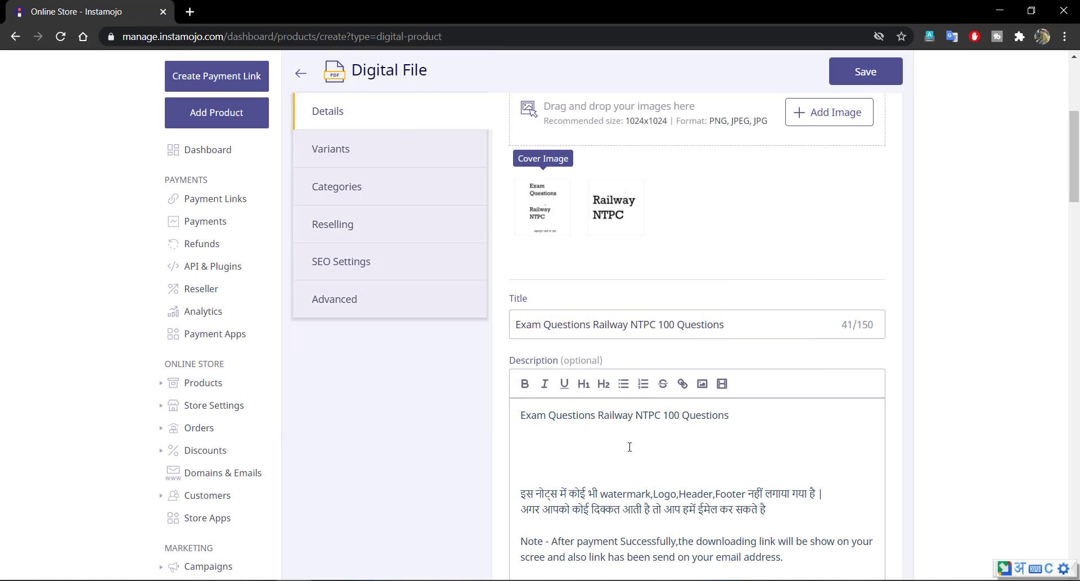
scroll(630, 446, down, 2)
key(BackSpace)
key(BackSpace)
key(BackSpace)
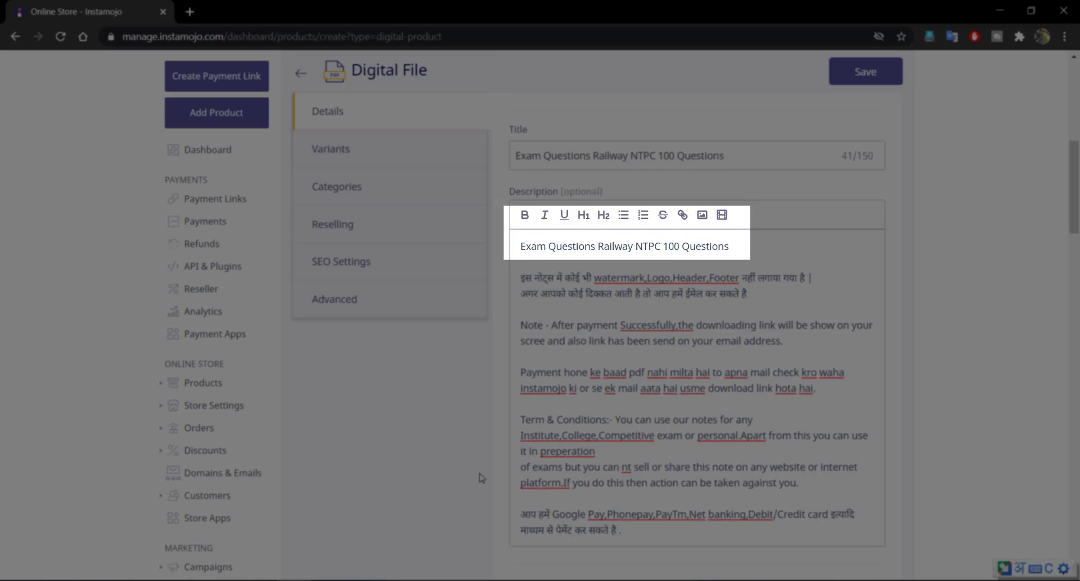
Enter a fixed selling price of ₹20 and switch the keyboard input language to English (India).
scroll(767, 414, down, 5)
scroll(767, 414, down, 3)
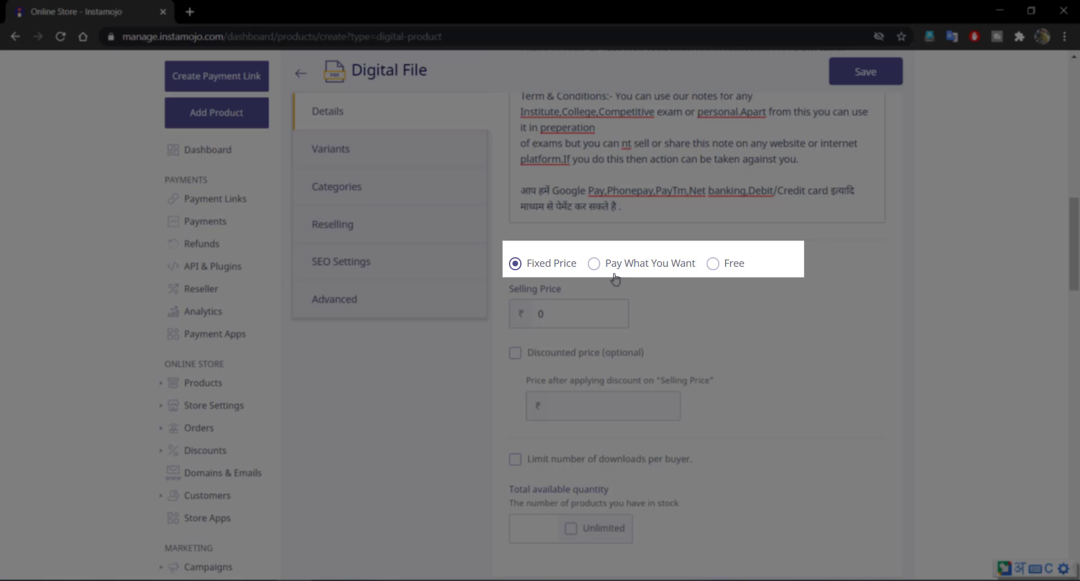
click(561, 316)
key(BackSpace)
text(20)
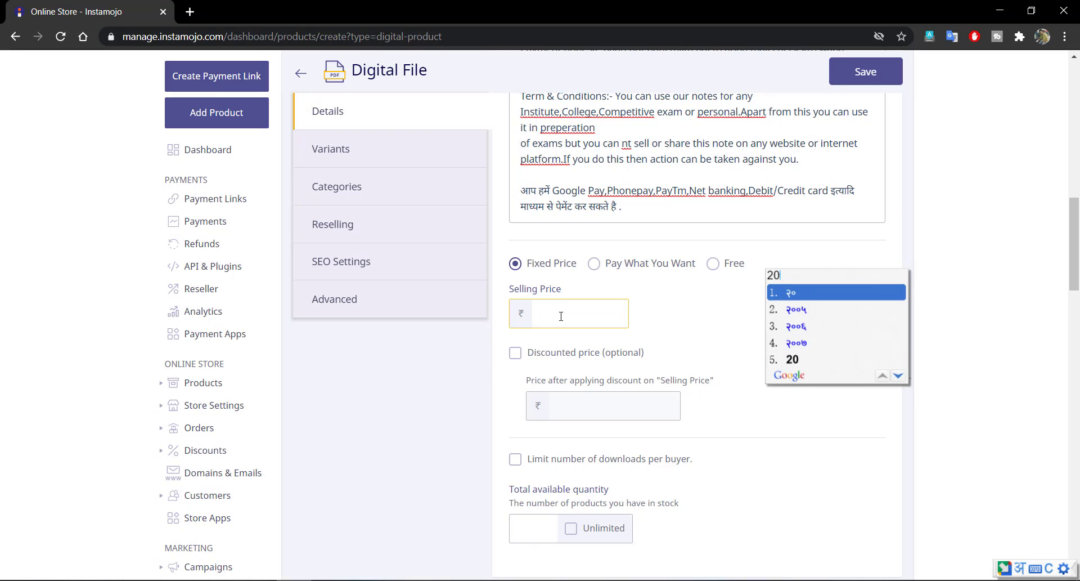
click(806, 363)
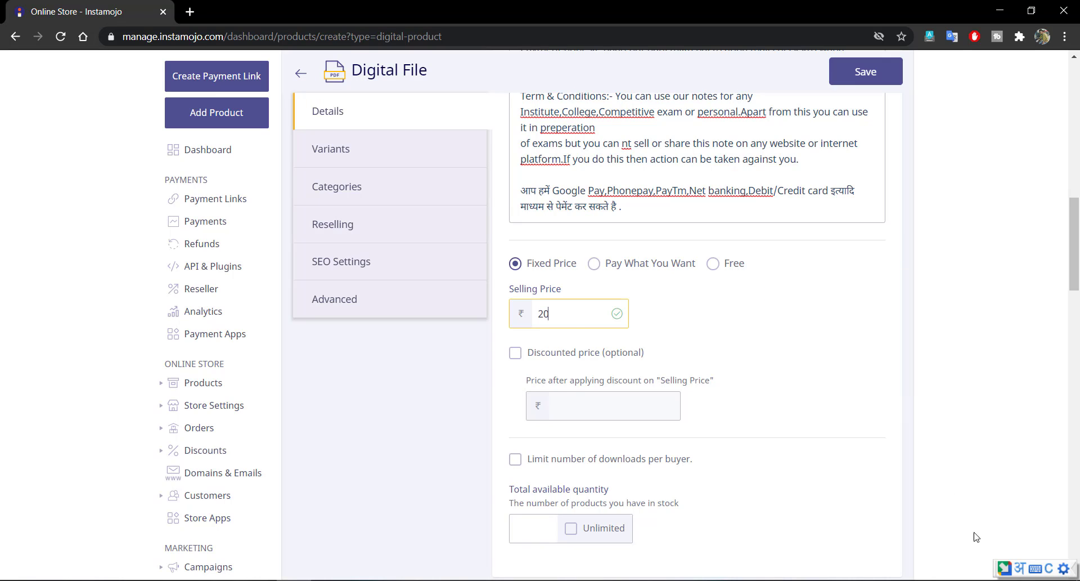
key(super+space)
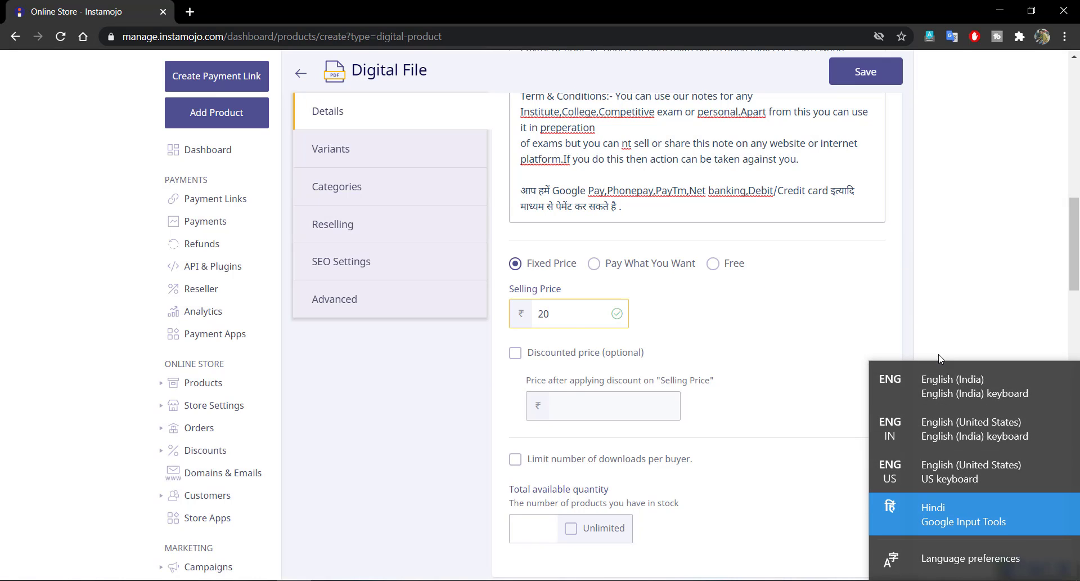
click(947, 392)
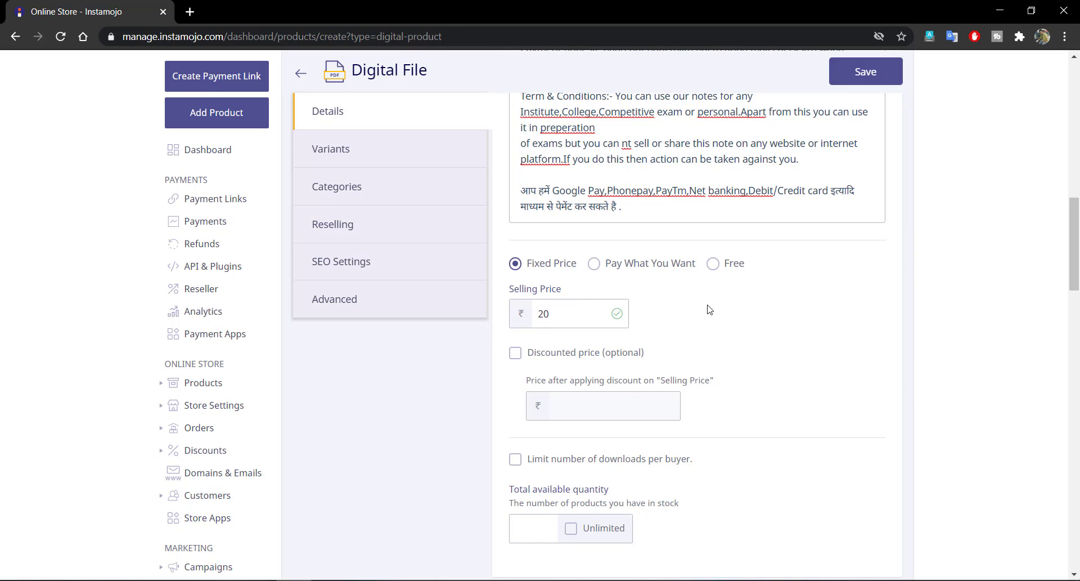
Try the Free pricing option, return to Fixed Price and set the selling price to ₹20.
click(713, 265)
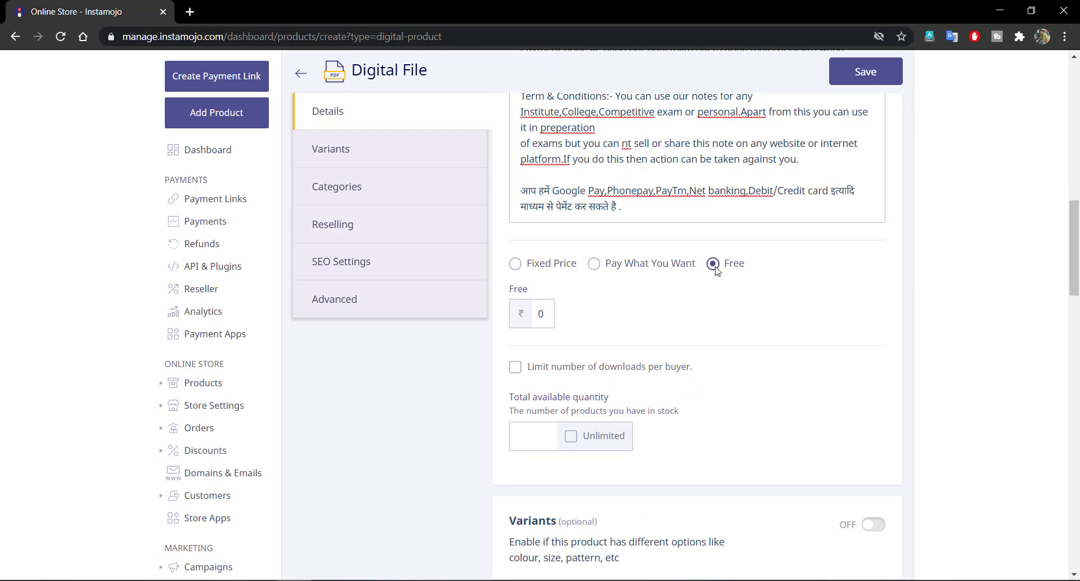
click(516, 265)
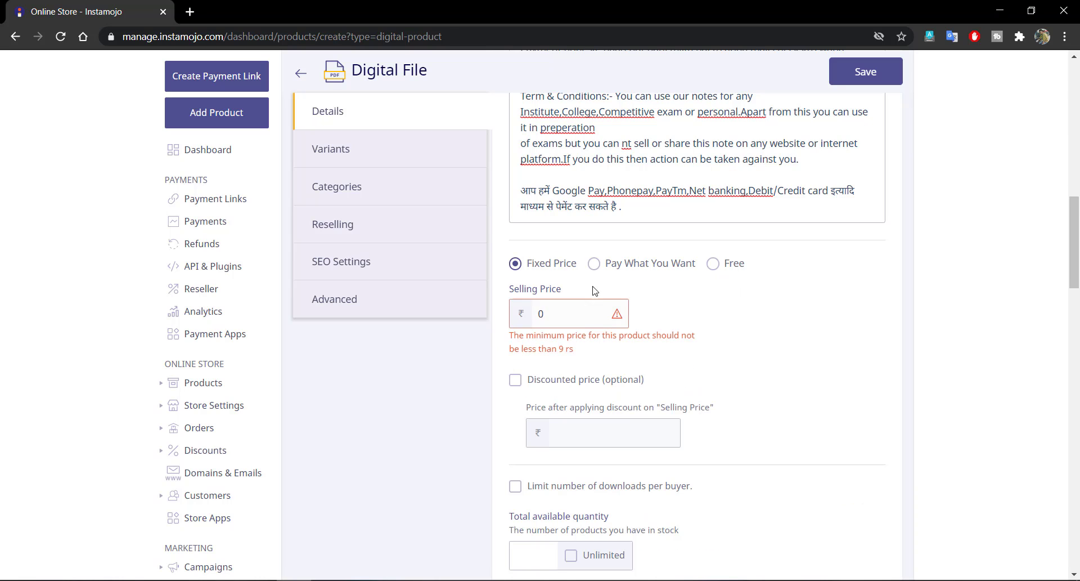
click(553, 313)
key(BackSpace)
text(200)
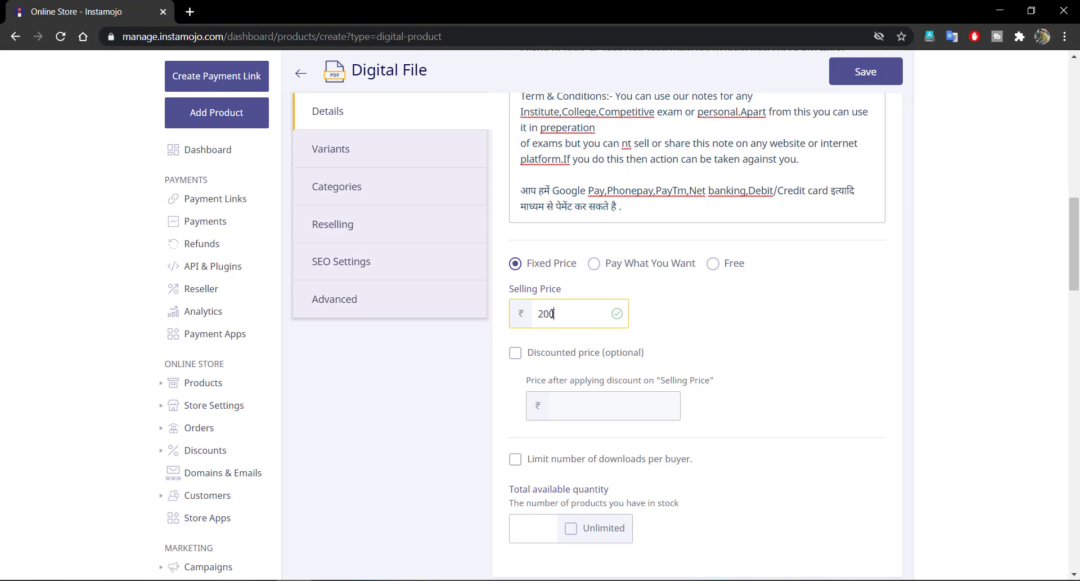
key(BackSpace)
Change the product's pricing type to Pay What You Want, keeping ₹20 as the minimum price.
click(595, 265)
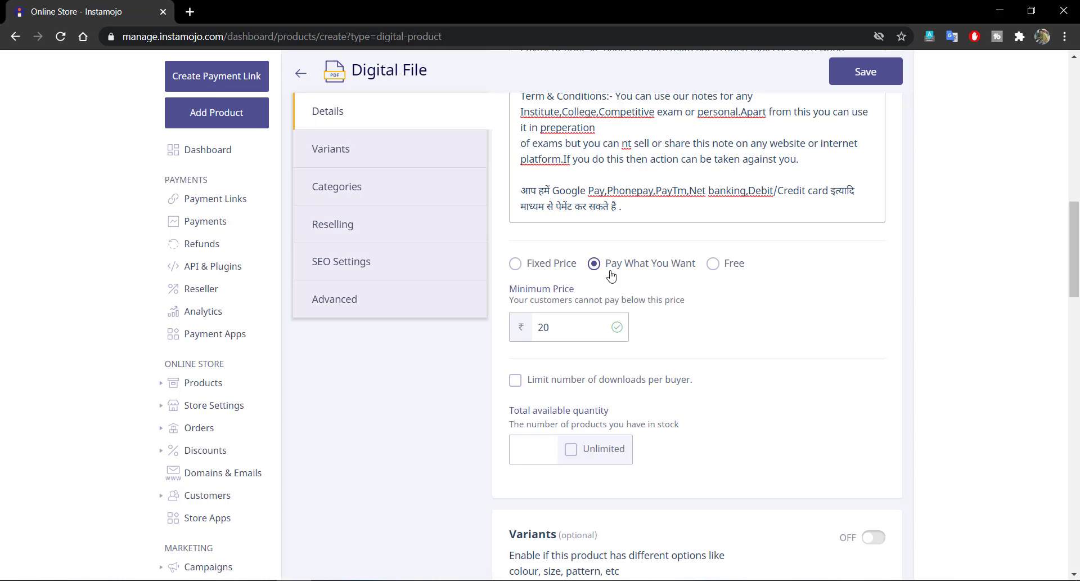
click(643, 318)
scroll(714, 321, down, 1)
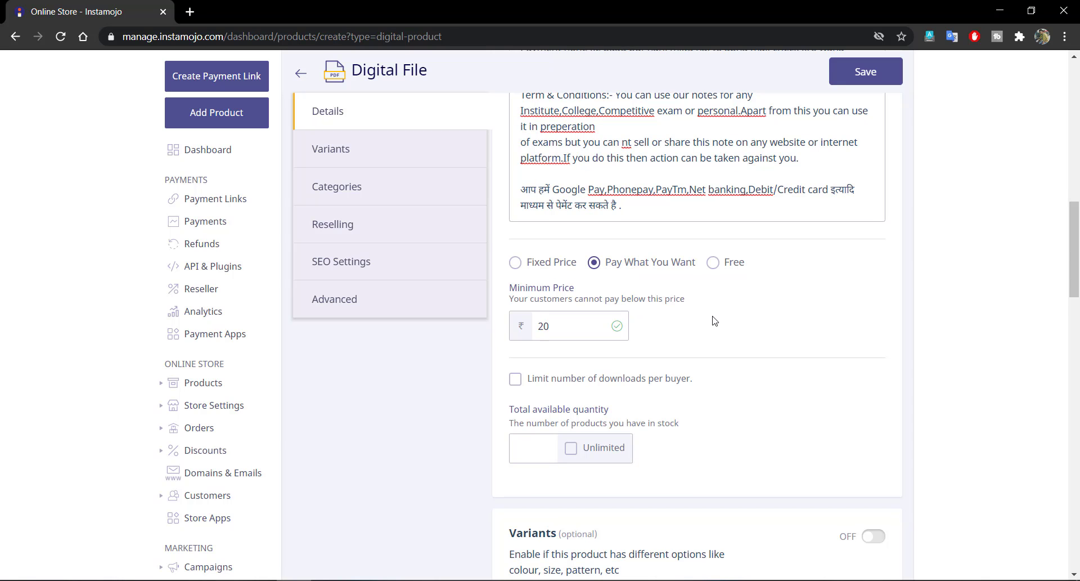
Limit the number of downloads per buyer to 10.
scroll(715, 321, down, 1)
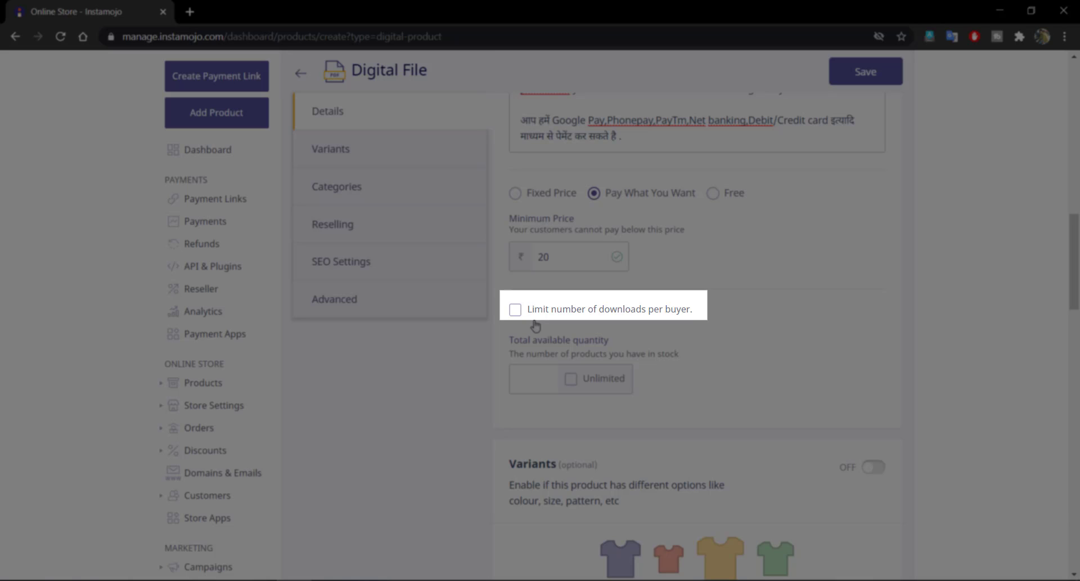
click(516, 309)
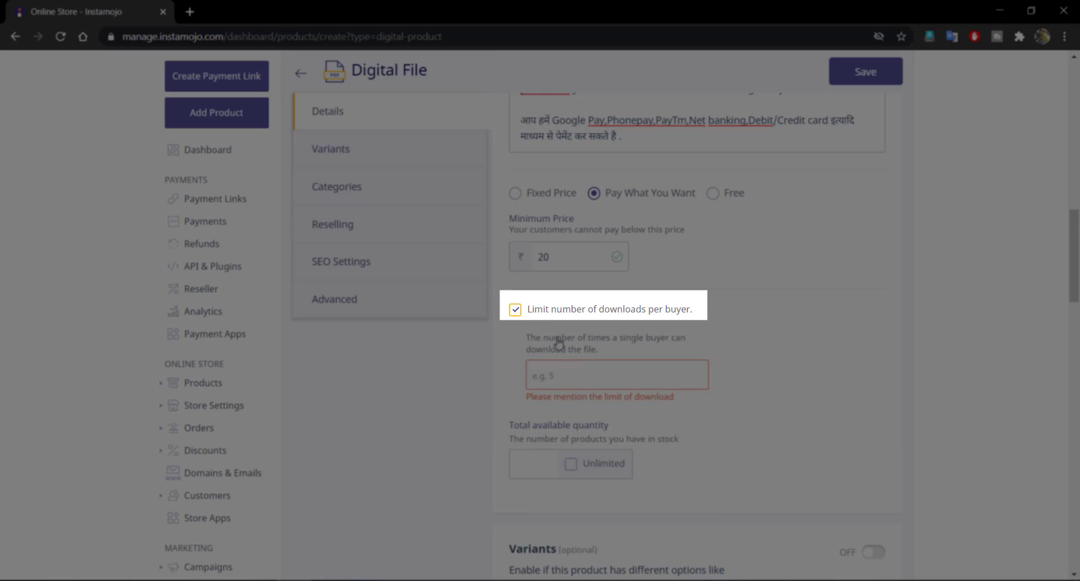
click(555, 374)
text(1)
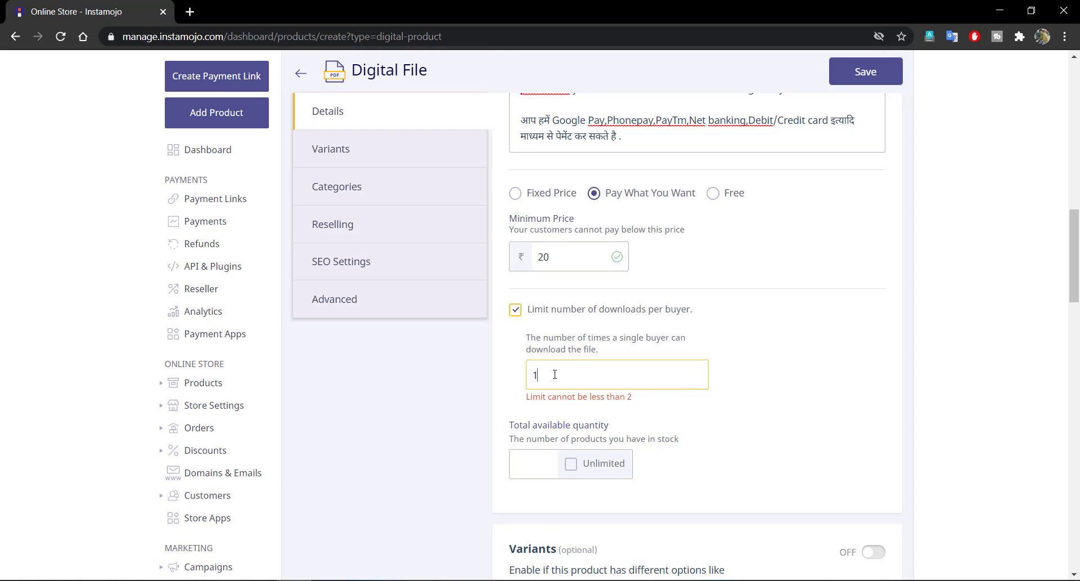
text(0)
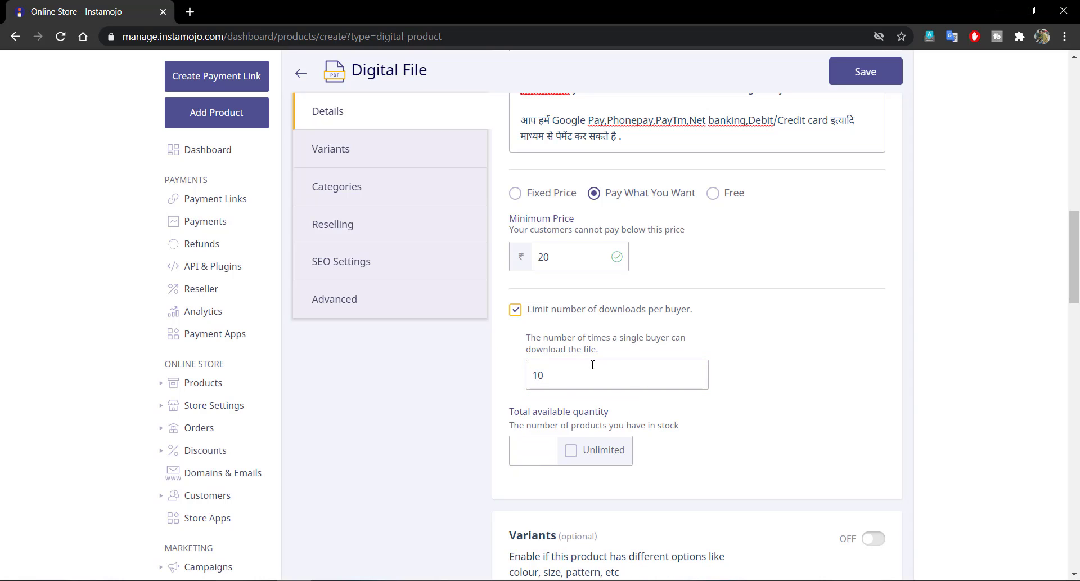
click(765, 379)
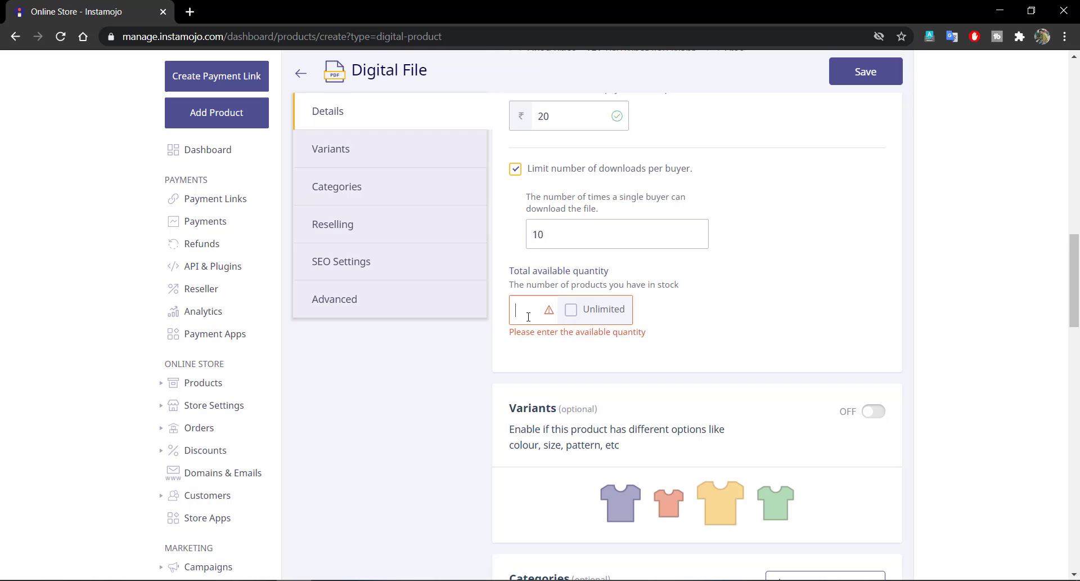
click(529, 316)
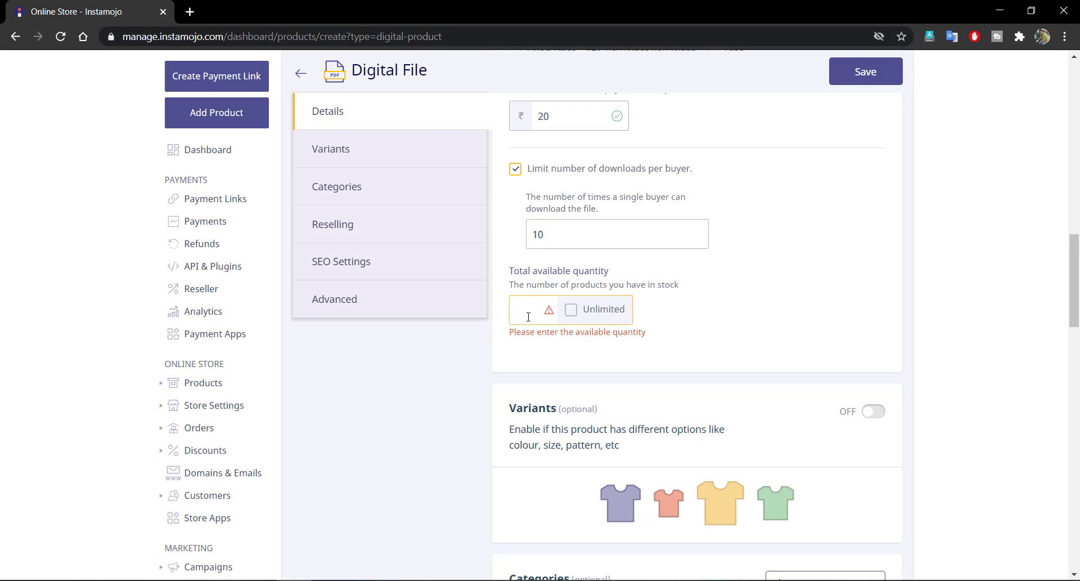
text(10)
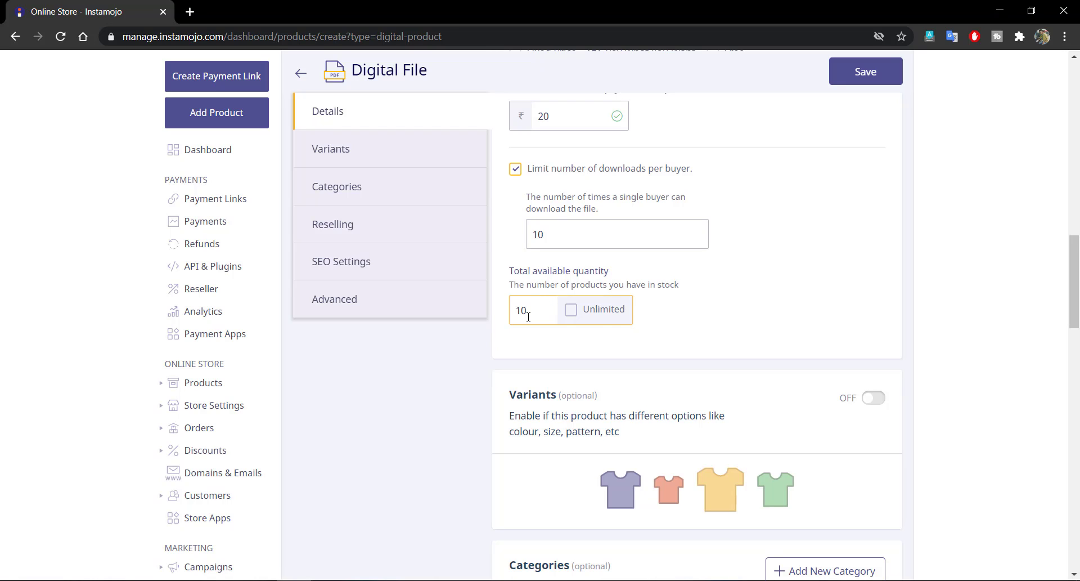
key(BackSpace)
key(BackSpace)
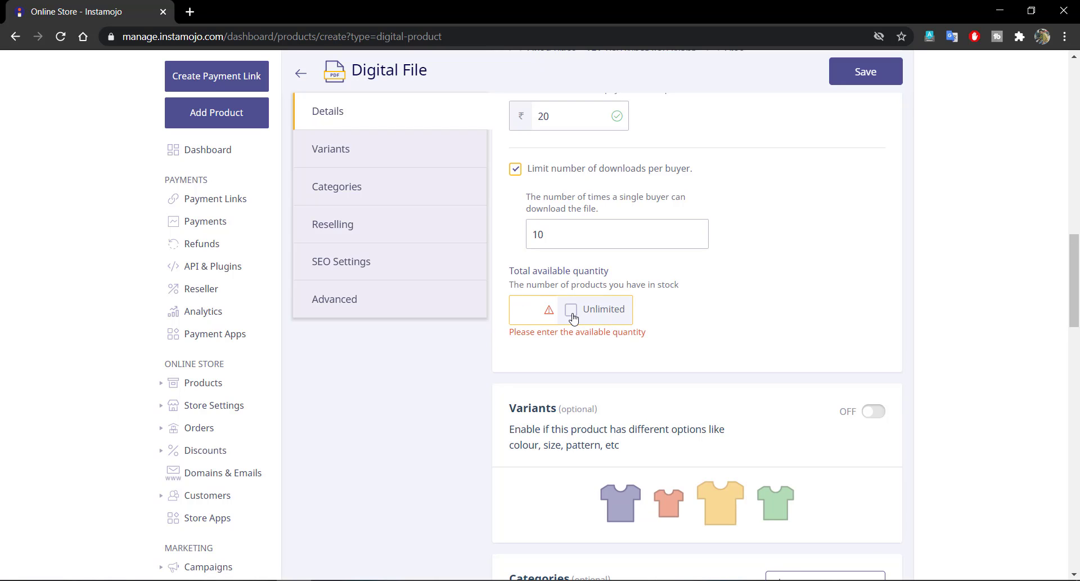
Set the product's total available quantity to Unlimited.
click(572, 314)
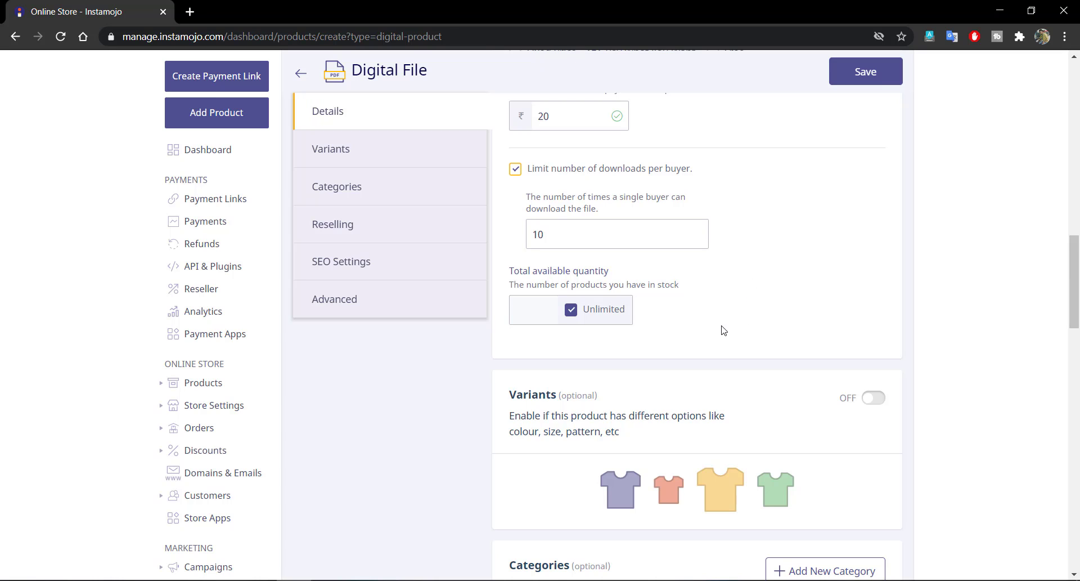
scroll(717, 308, down, 3)
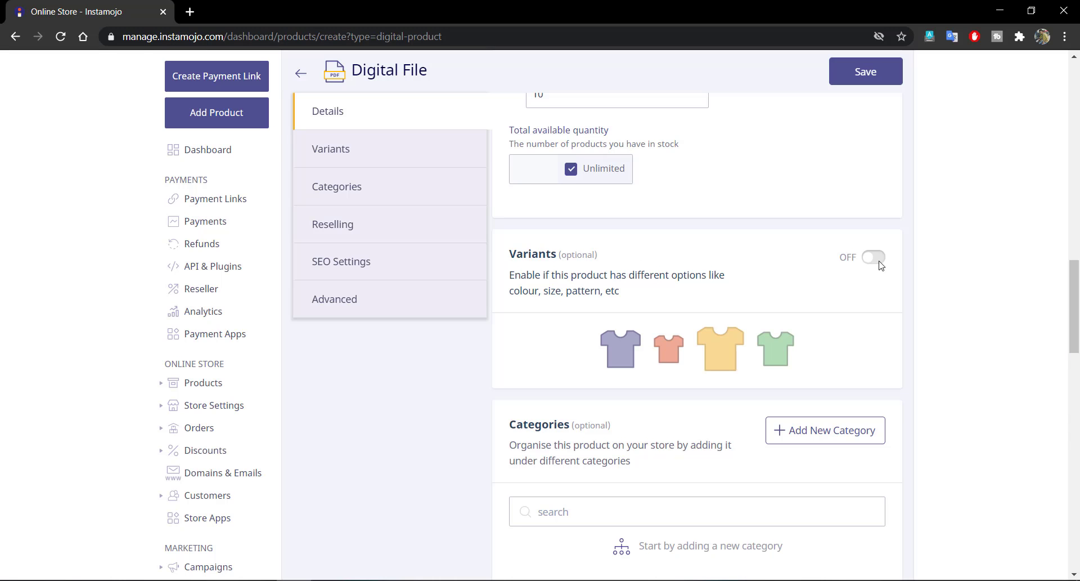
click(873, 258)
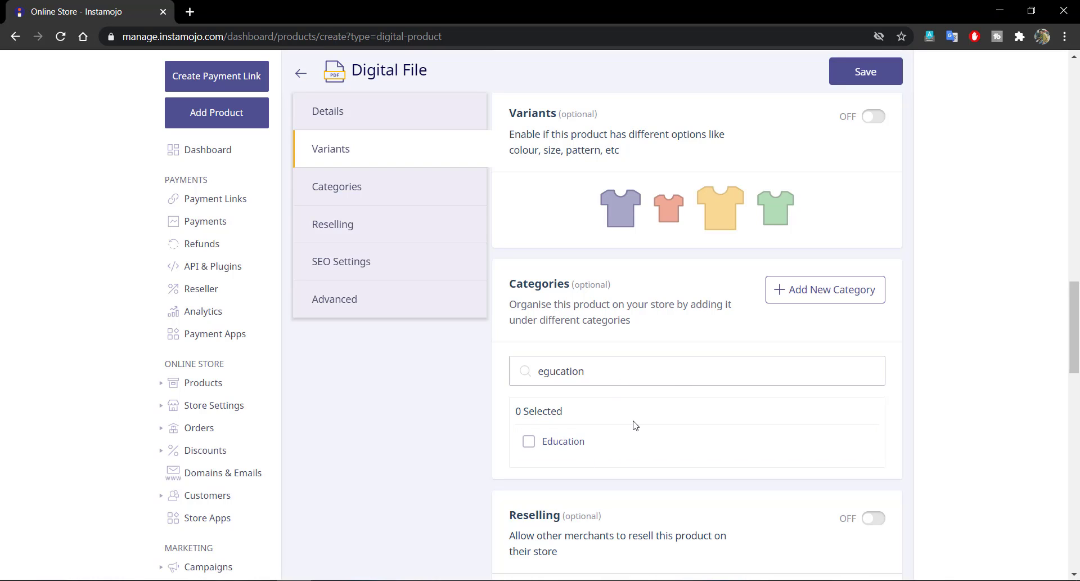
click(779, 303)
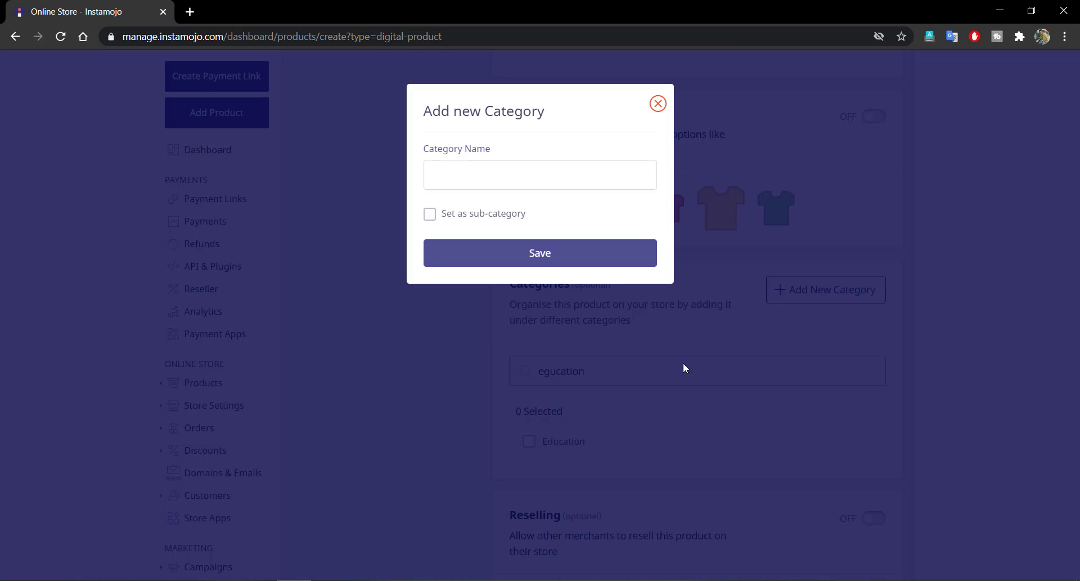
click(517, 174)
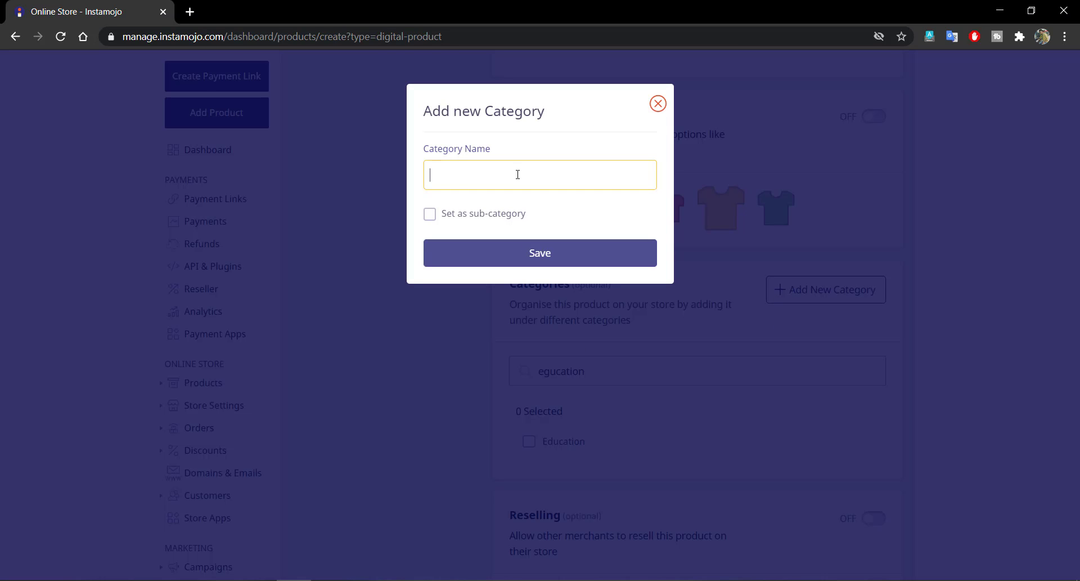
click(658, 104)
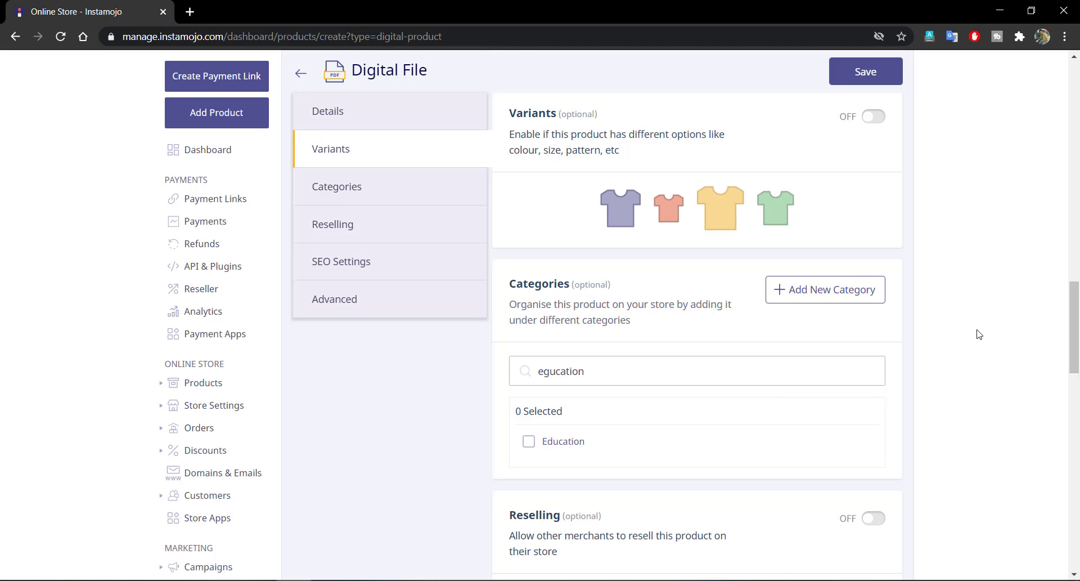
Try assigning the Education category to the product and remove it again.
click(528, 442)
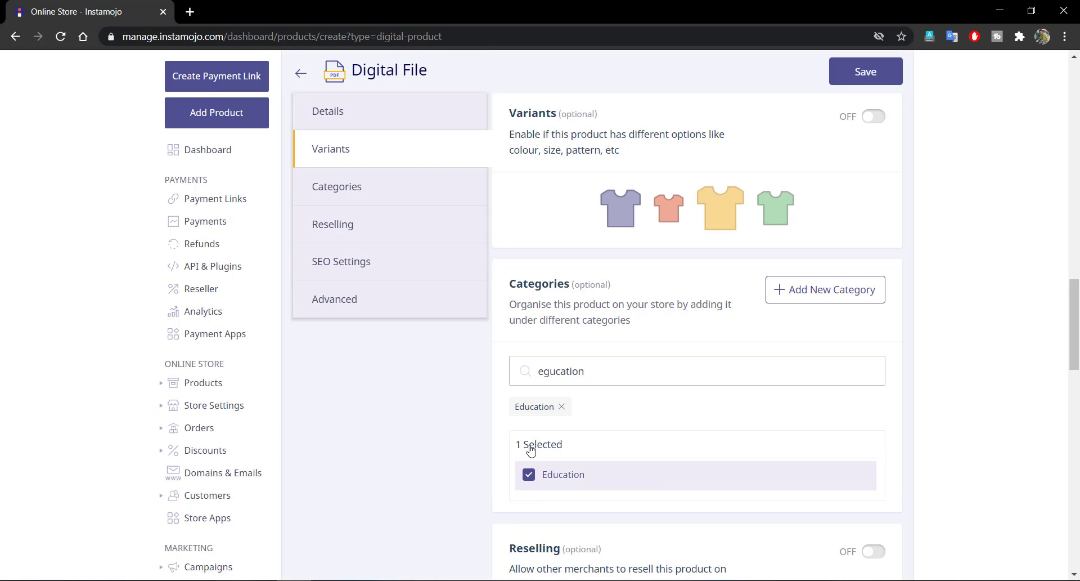
click(561, 407)
Enter "Thank you" as the thank you note in the product's advanced settings and save the product.
scroll(947, 393, down, 6)
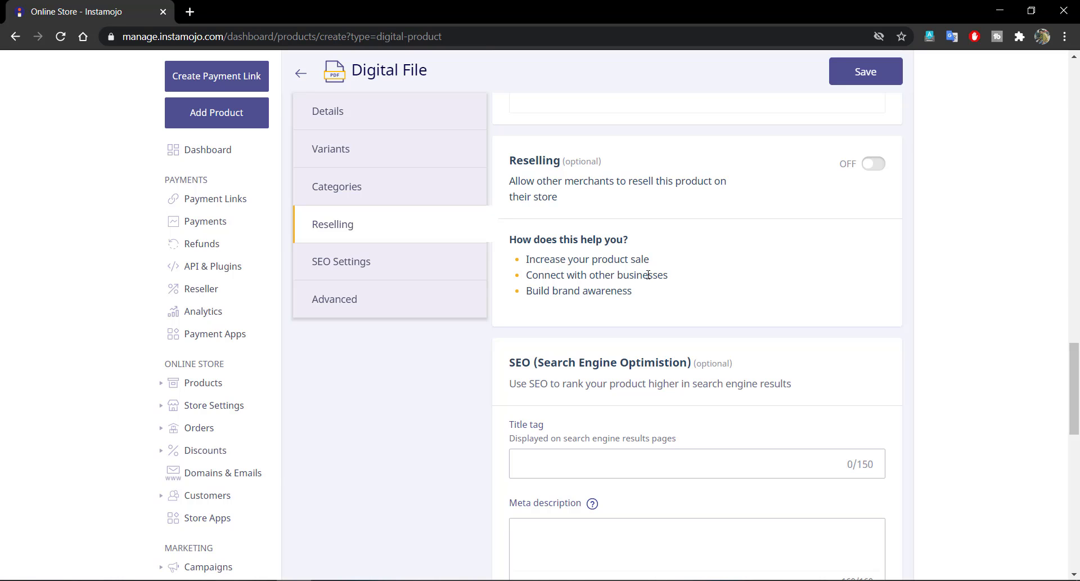
scroll(736, 405, down, 4)
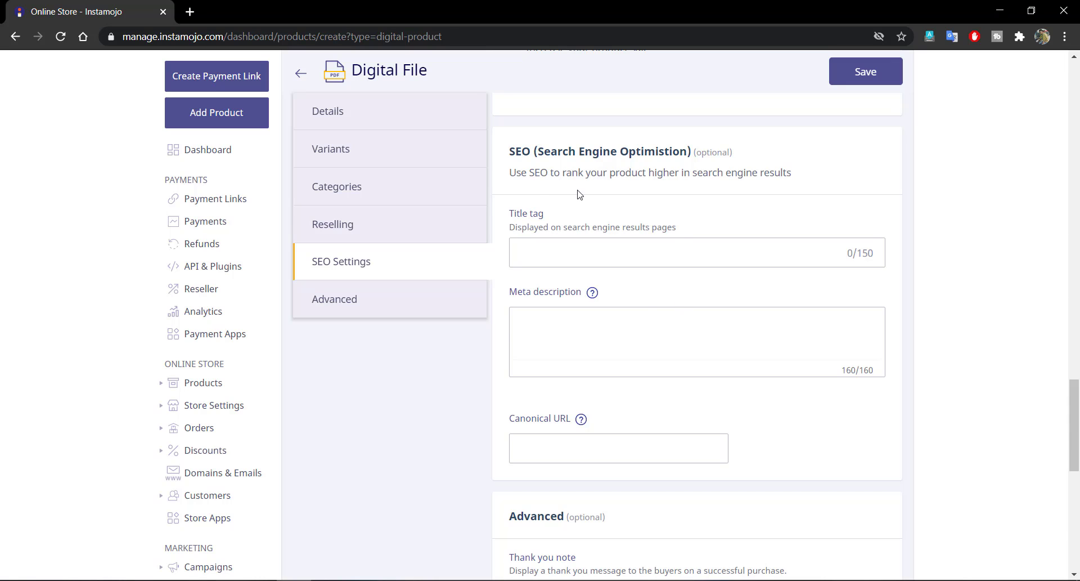
scroll(600, 264, down, 6)
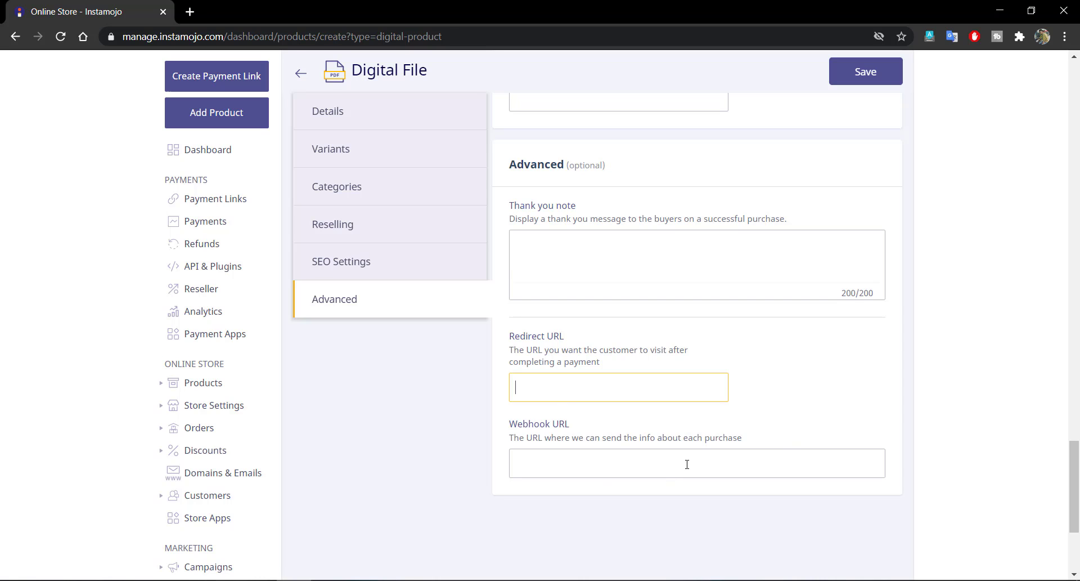
key(shift+Tab)
text(Thank you)
click(592, 210)
click(855, 82)
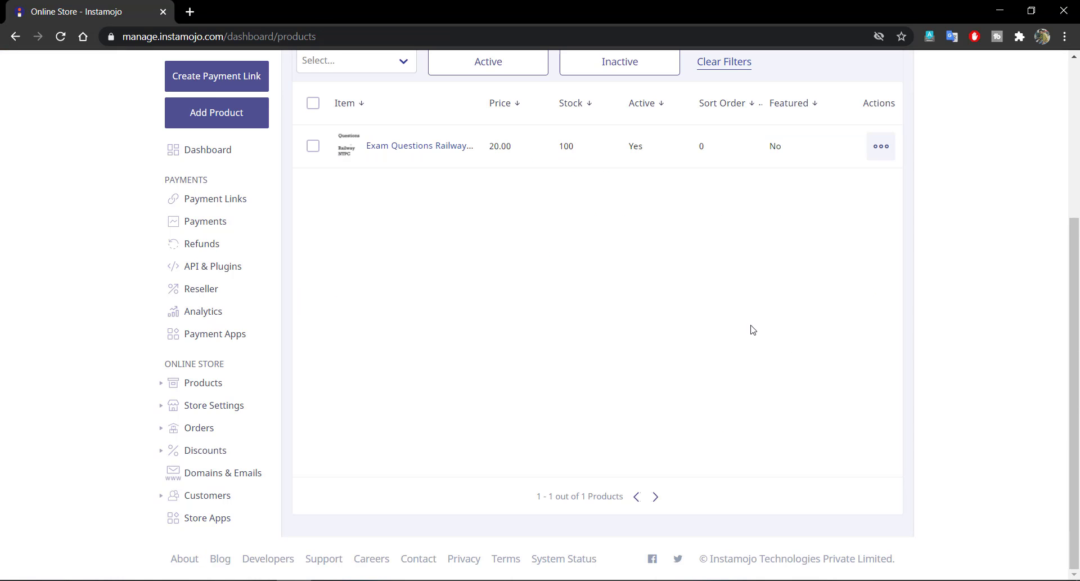
Open the Pay Button option for the exam questions product in the product list.
scroll(743, 347, up, 3)
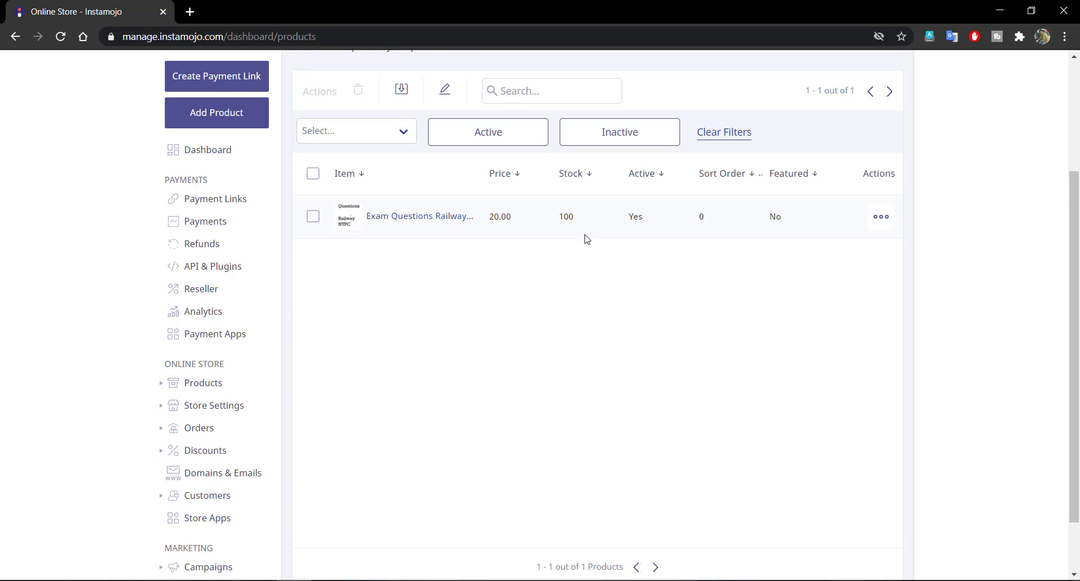
scroll(458, 402, up, 2)
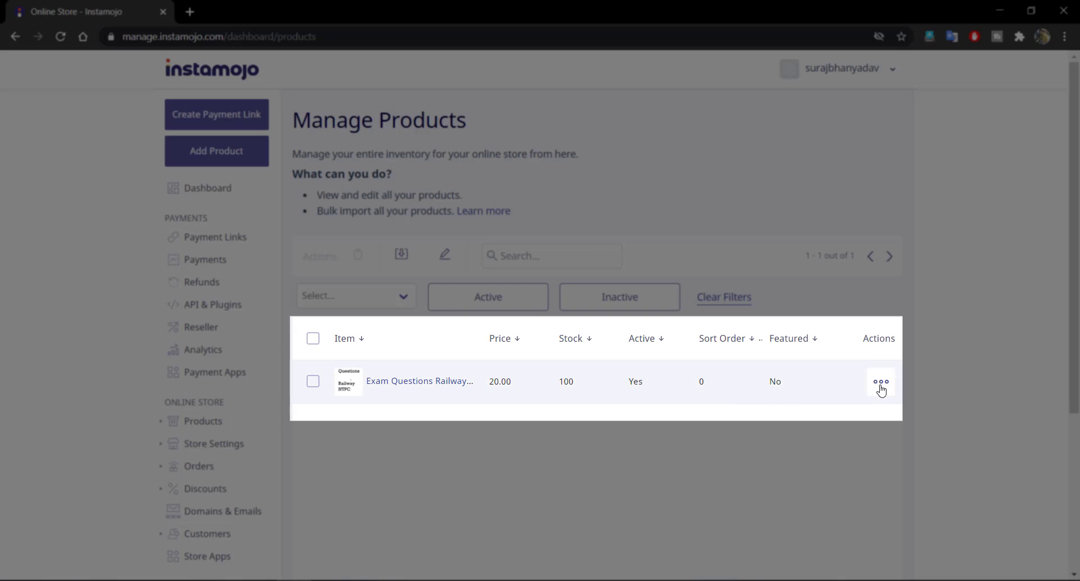
click(881, 382)
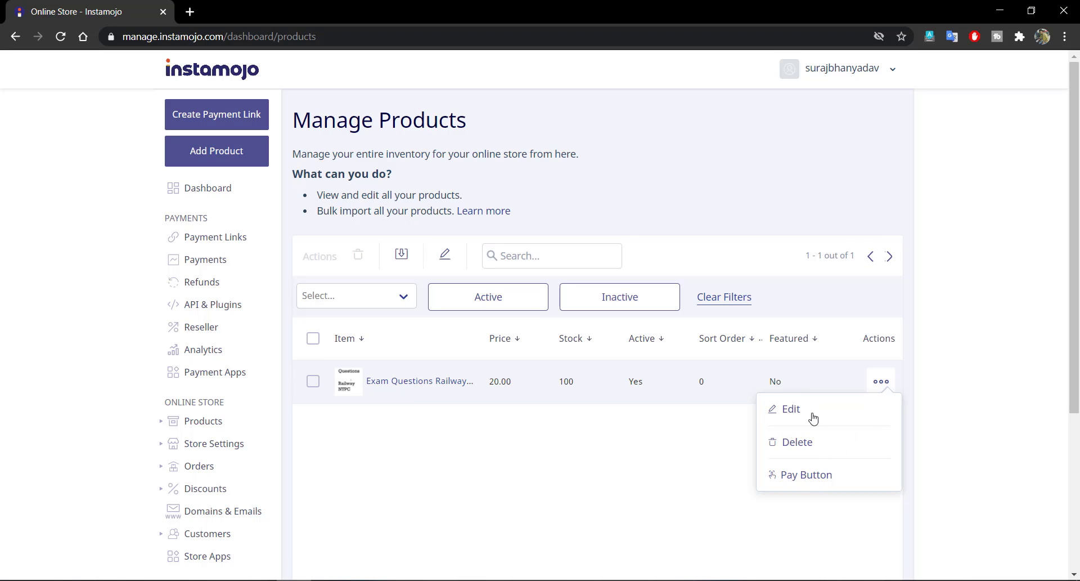
click(807, 476)
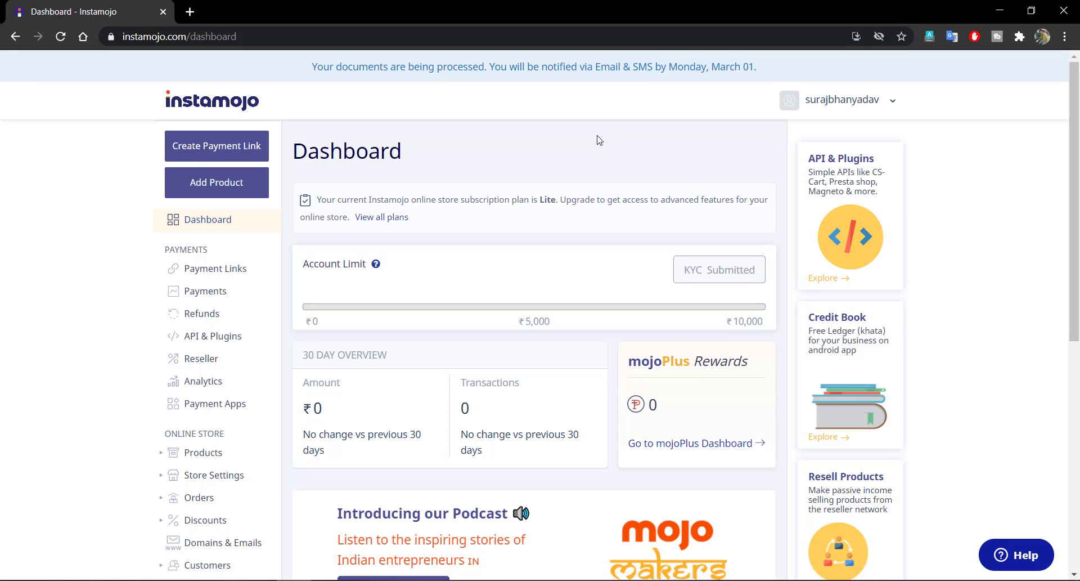
Open the online store from the account options and examine the product listed under Latest Products.
click(821, 101)
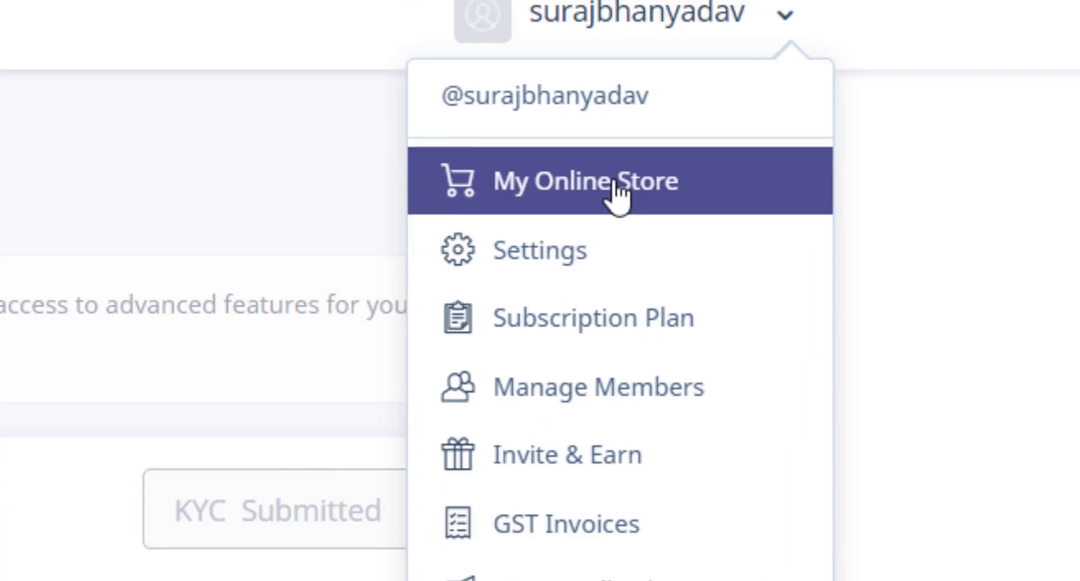
click(485, 211)
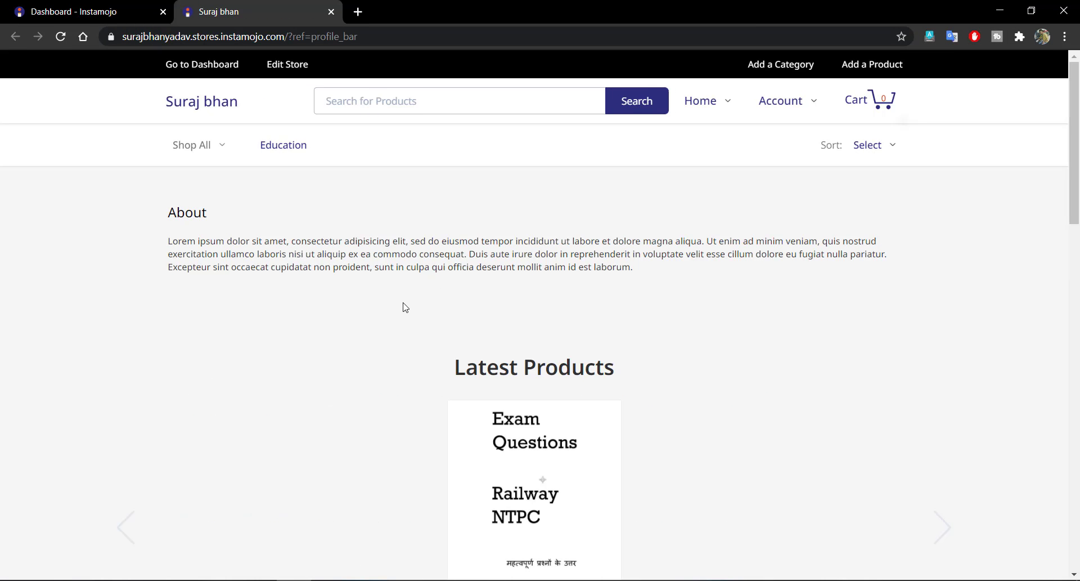
scroll(393, 313, down, 1)
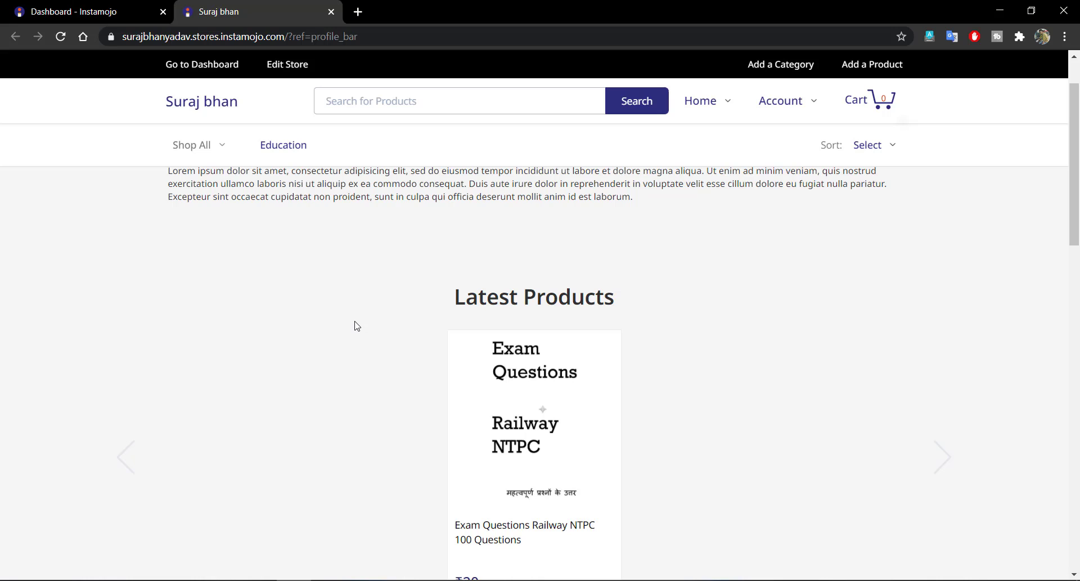
scroll(363, 332, up, 1)
scroll(376, 341, down, 2)
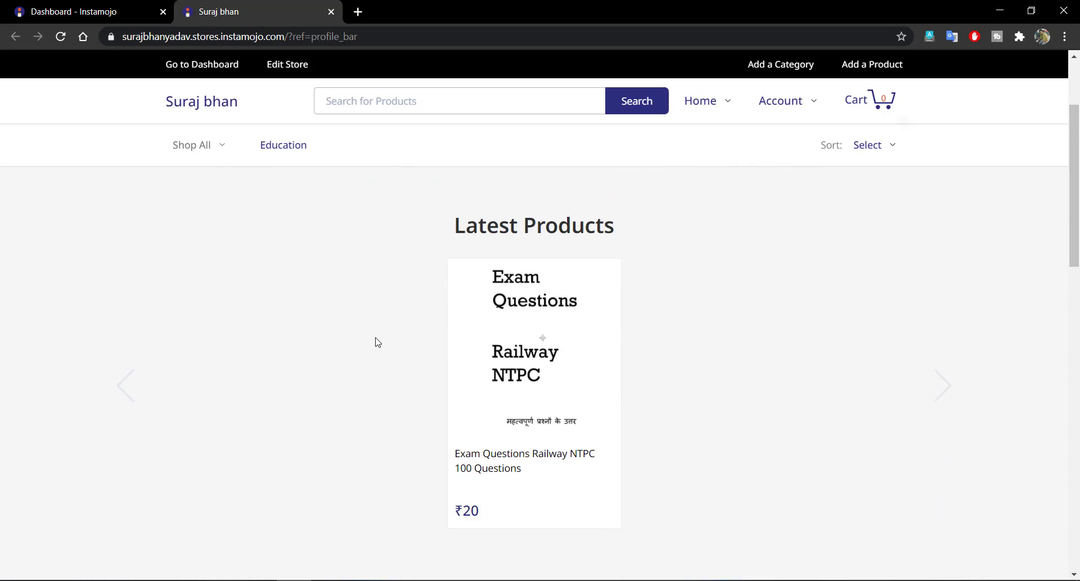
scroll(417, 352, down, 1)
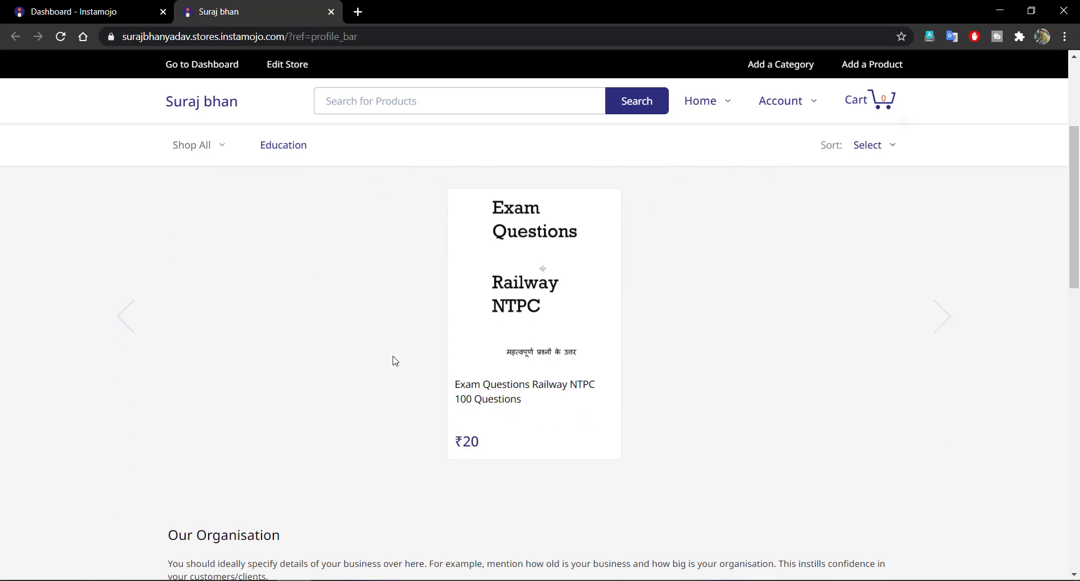
scroll(374, 362, up, 1)
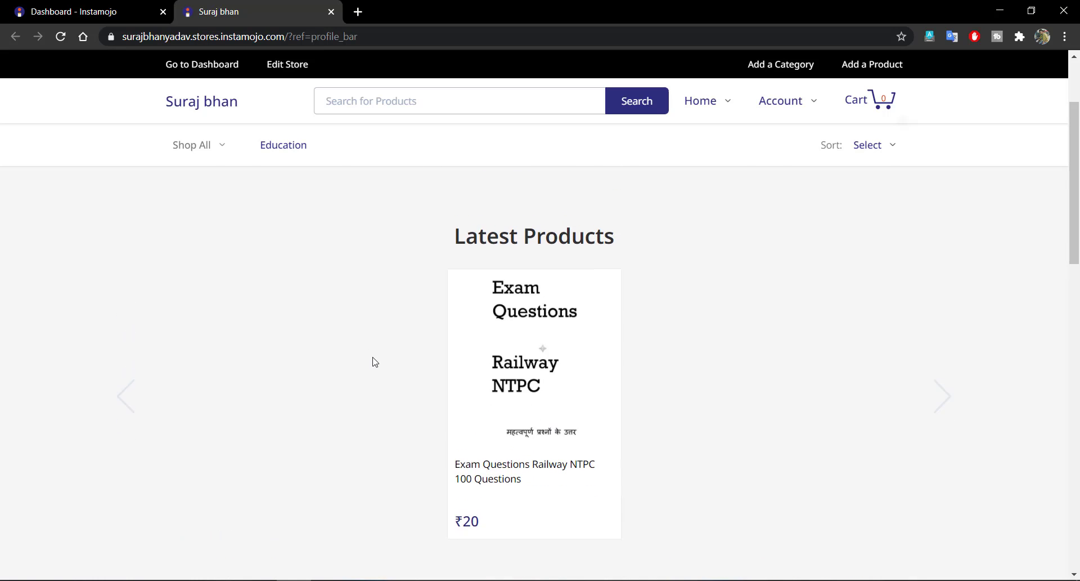
scroll(374, 362, up, 1)
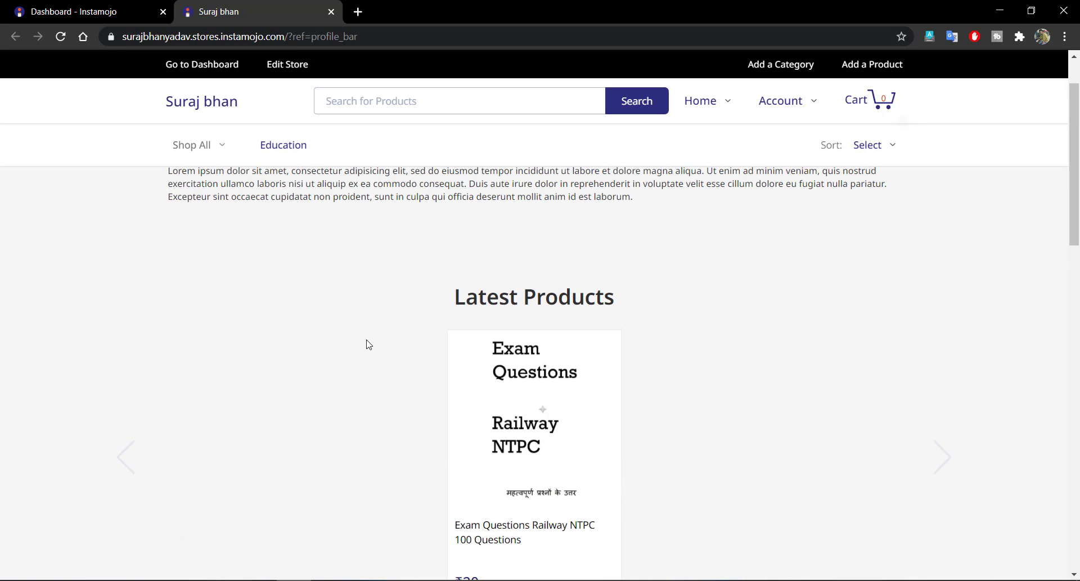
Open the Exam Questions Railway NTPC 100 Questions product page and examine its pay-what-you-want amount and description.
click(502, 424)
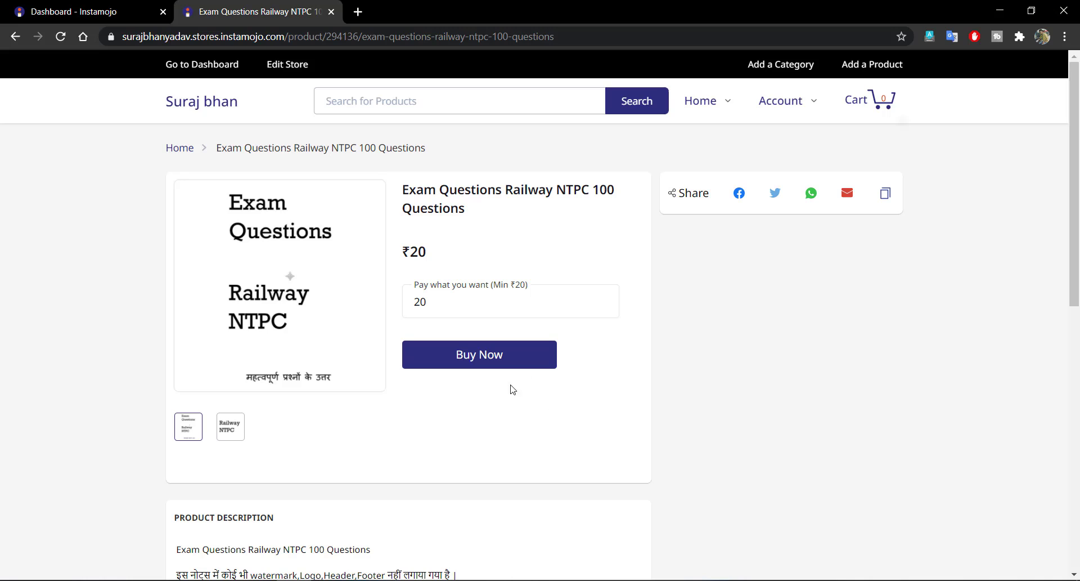
click(456, 305)
click(738, 344)
scroll(649, 422, down, 3)
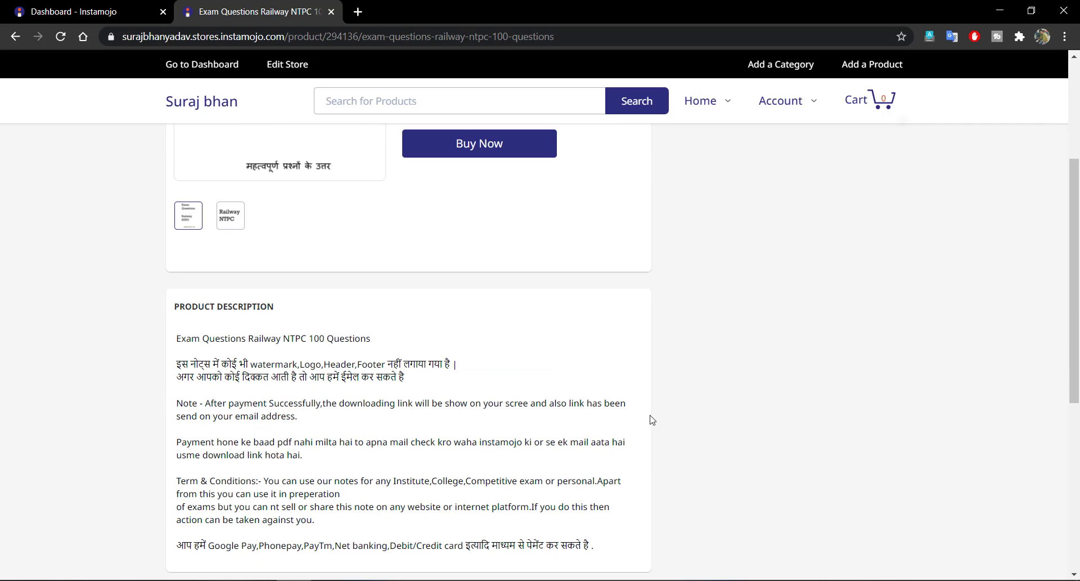
scroll(422, 433, down, 2)
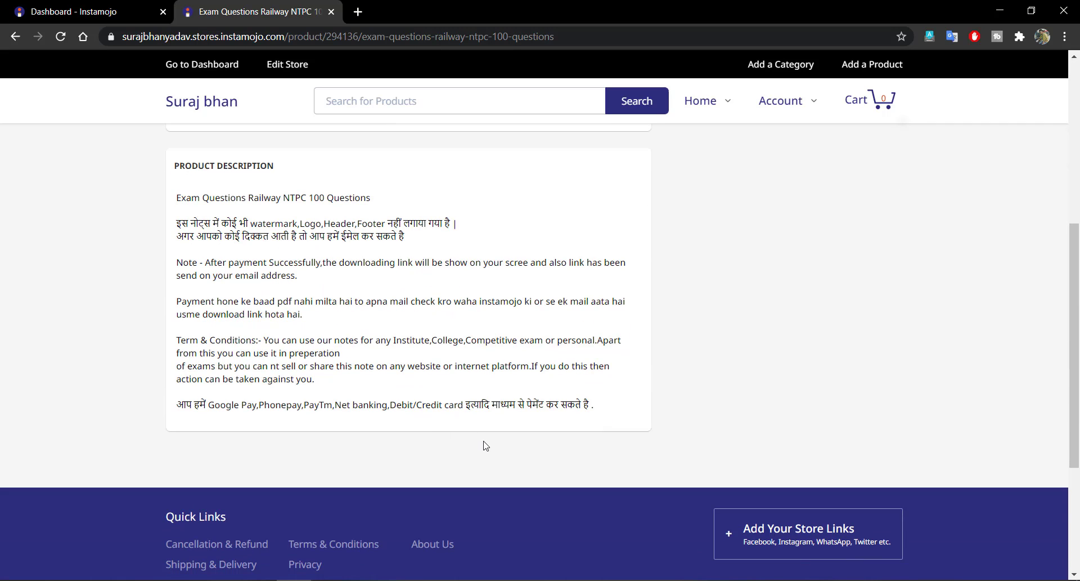
scroll(587, 428, up, 1)
scroll(619, 425, up, 5)
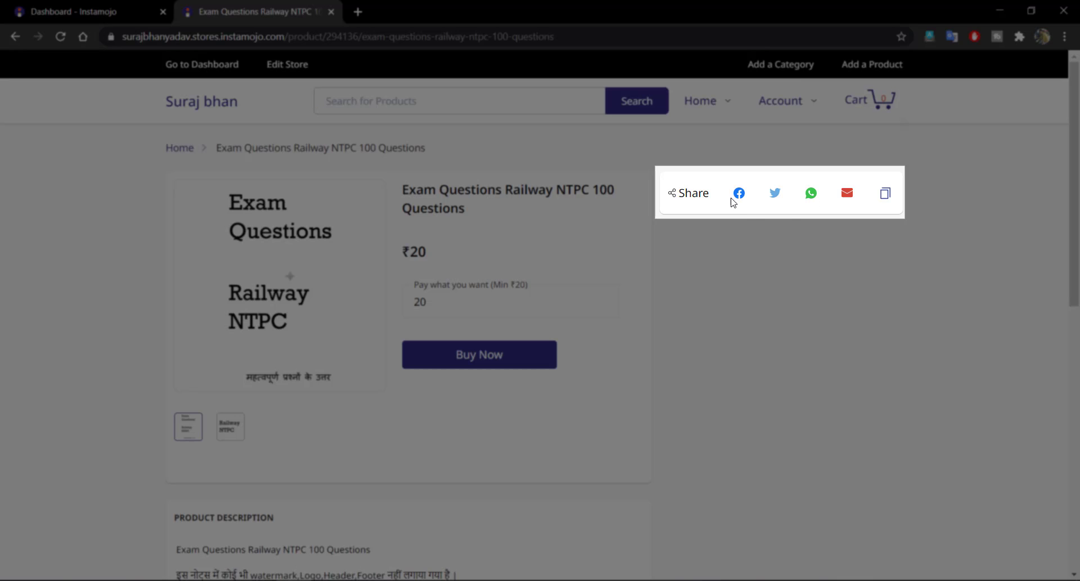
Try the email sharing option for the product and copy the product link to the clipboard.
click(842, 197)
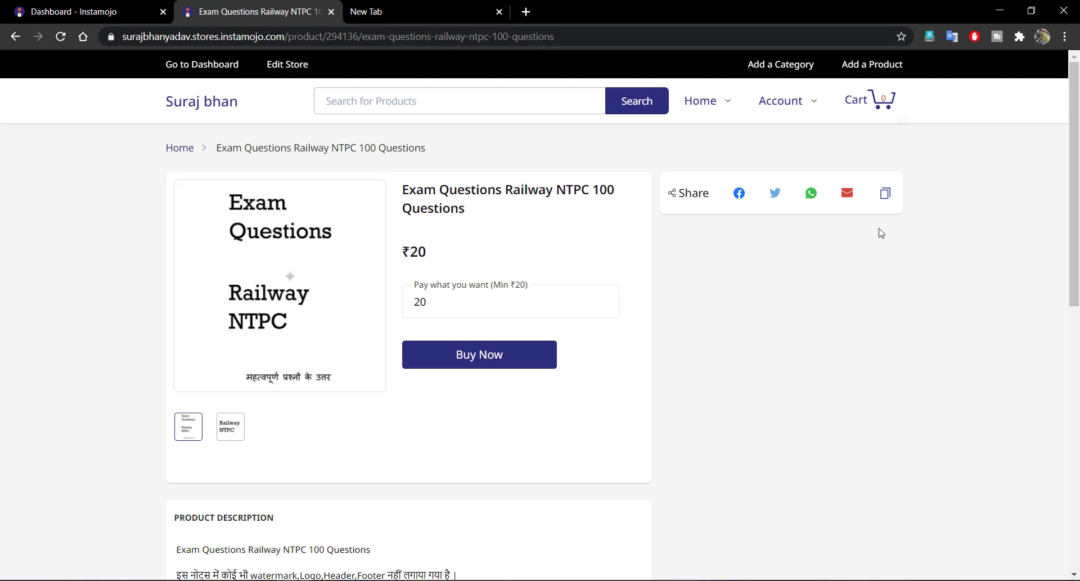
click(885, 195)
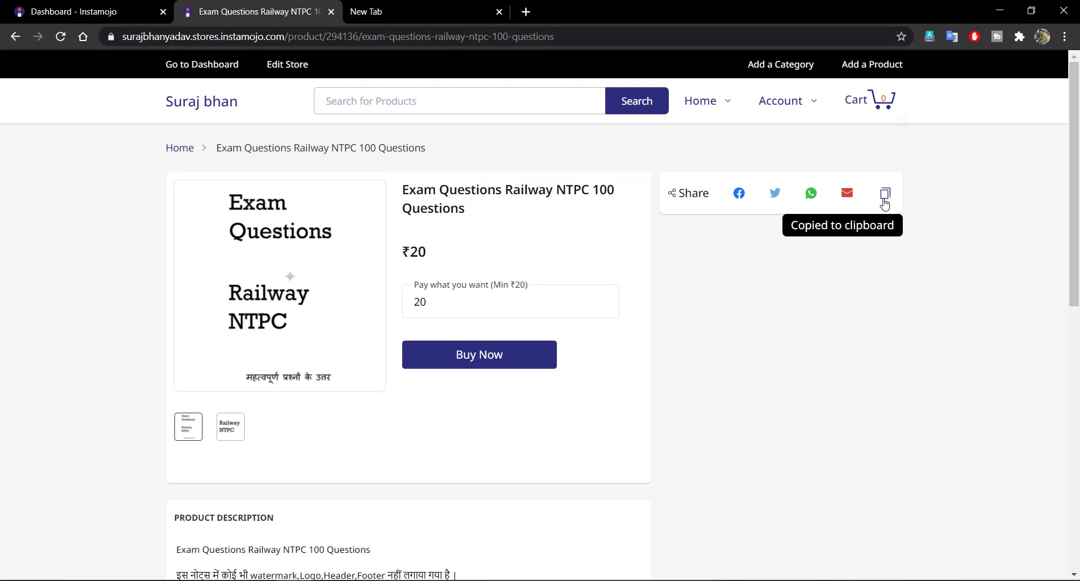